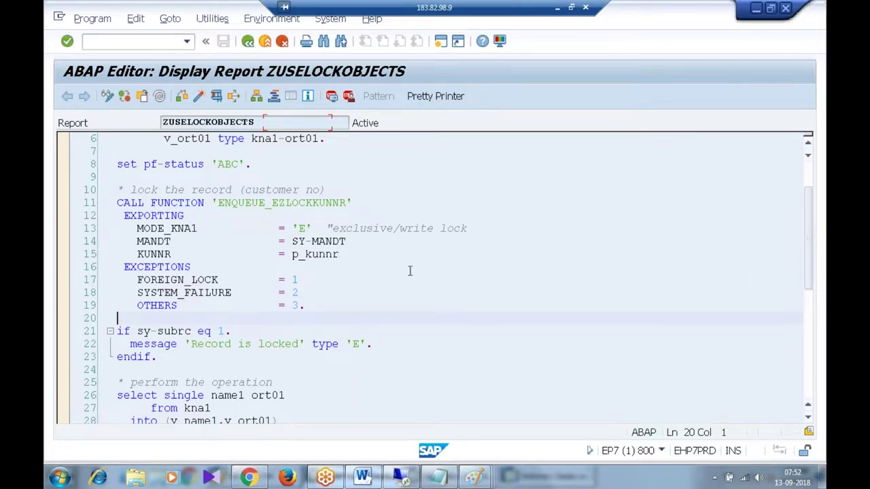
Step: Examine the exclusive lock mode 'E' passed to the ENQUEUE_EZLOCKKUNNR call in the report code
left_click(412, 267)
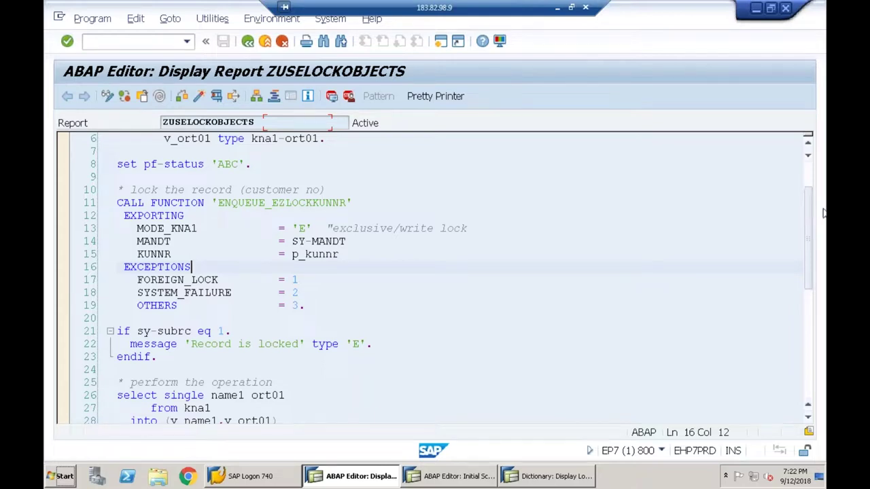
left_click(544, 260)
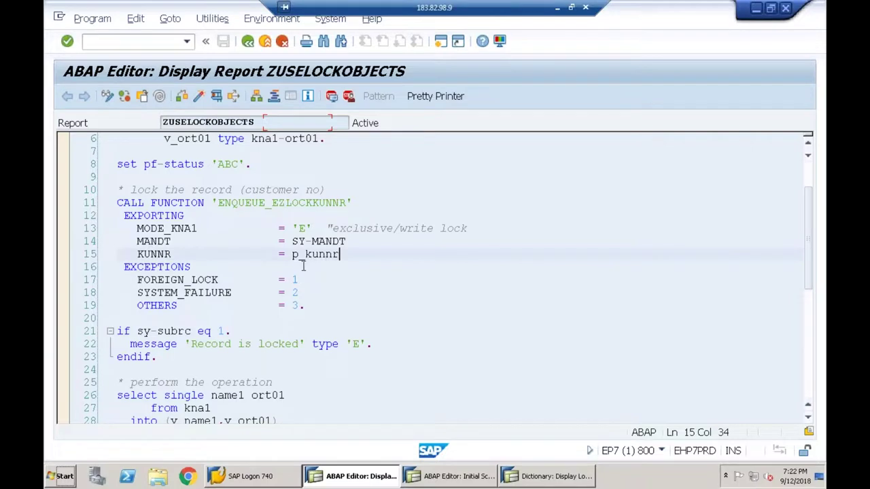
double_click(302, 229)
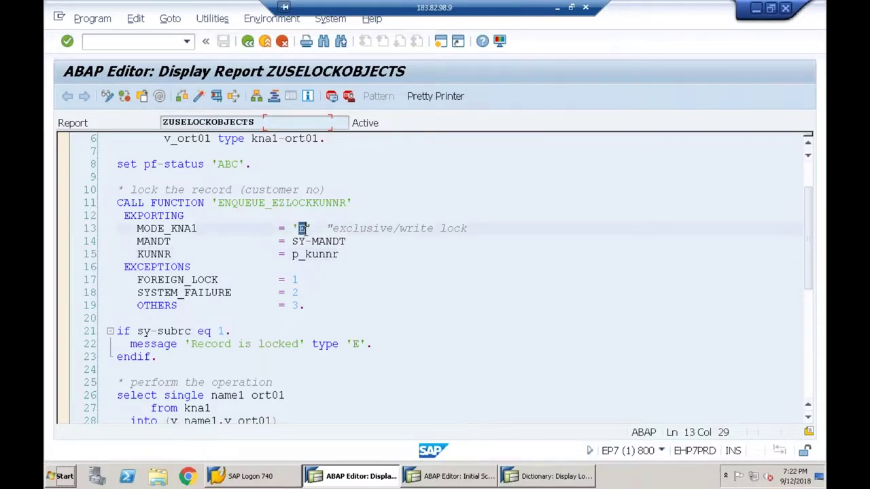
left_click(345, 228)
Step: Run the ZUSELOCKOBJECTS report for a customer number and leave the resulting customer list
left_click(220, 99)
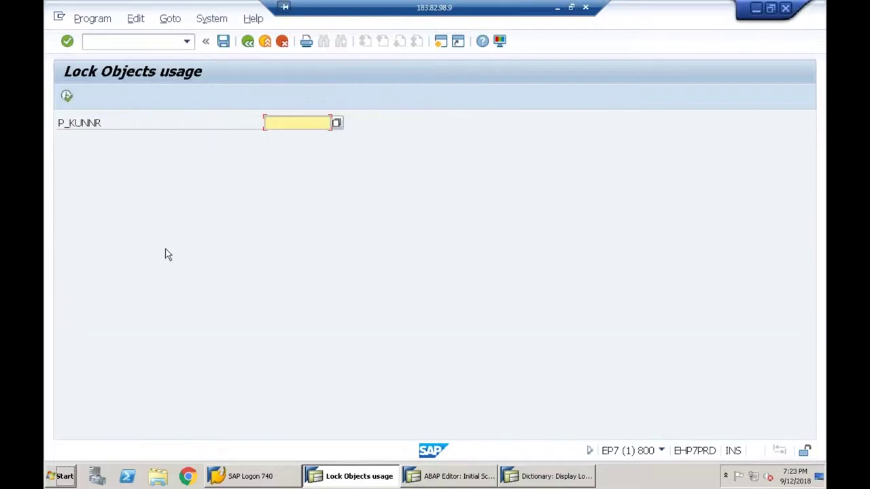
type("10001")
key("BackSpace")
key("BackSpace")
type("1")
key("shift+Home")
key("F8")
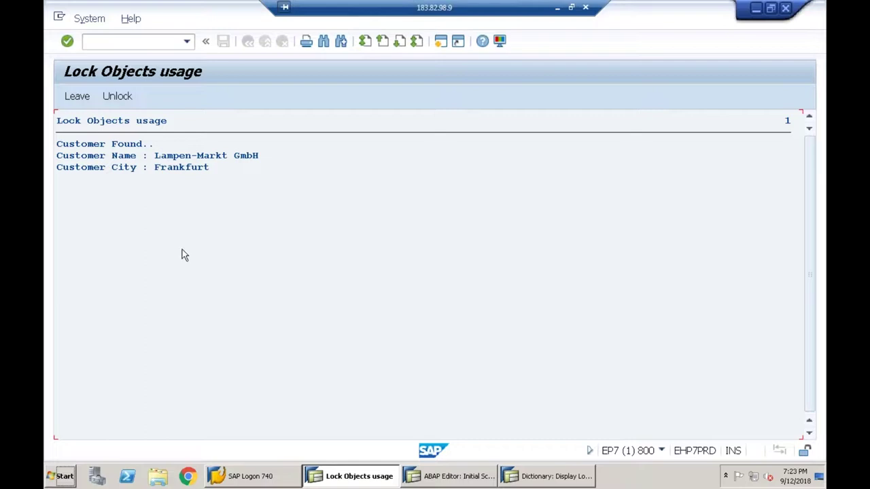
left_click(76, 96)
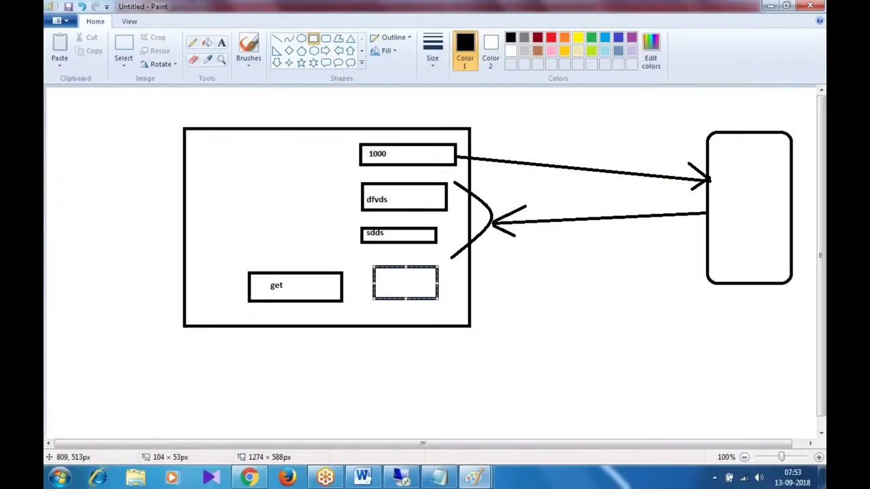
Step: Switch to the Word notes and read the description of the "Exclusive but not cumulative" lock mode
left_click(362, 478)
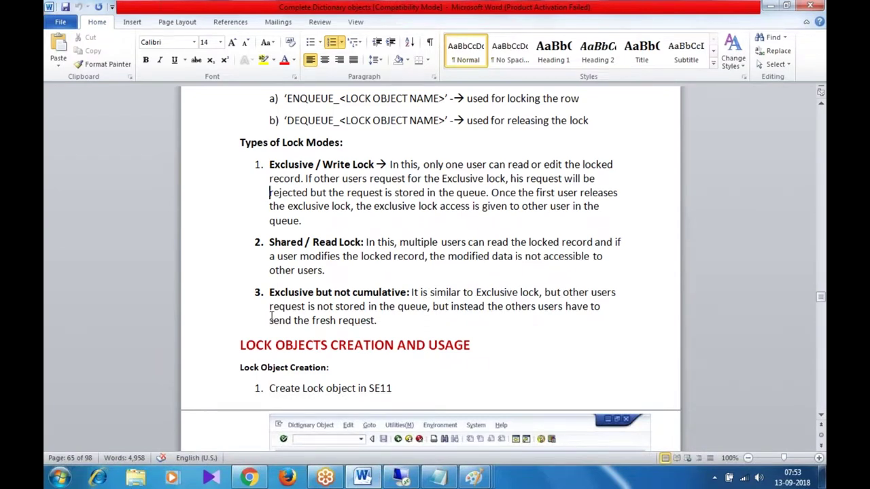
left_click(350, 306)
left_click_drag(365, 306, 422, 307)
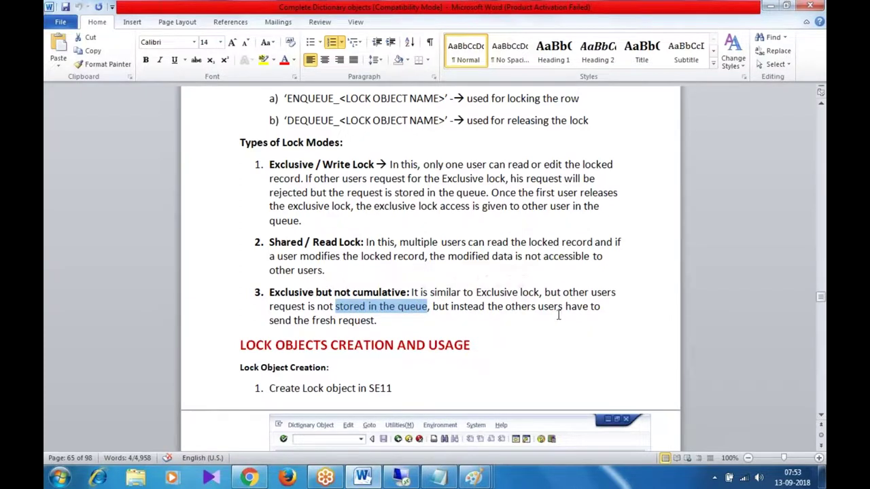
left_click(390, 318)
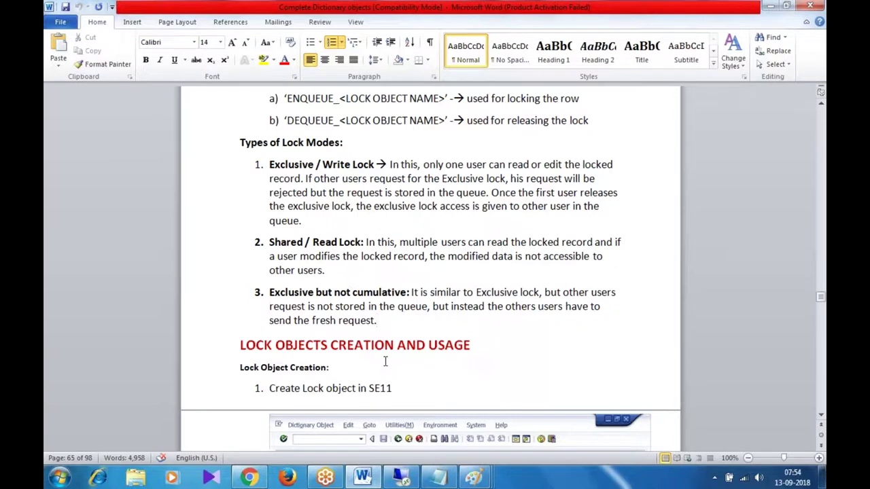
left_click(489, 193)
Step: Return to the SAP session, leave the lock object in the ABAP Dictionary and open transaction SE37
left_click(401, 479)
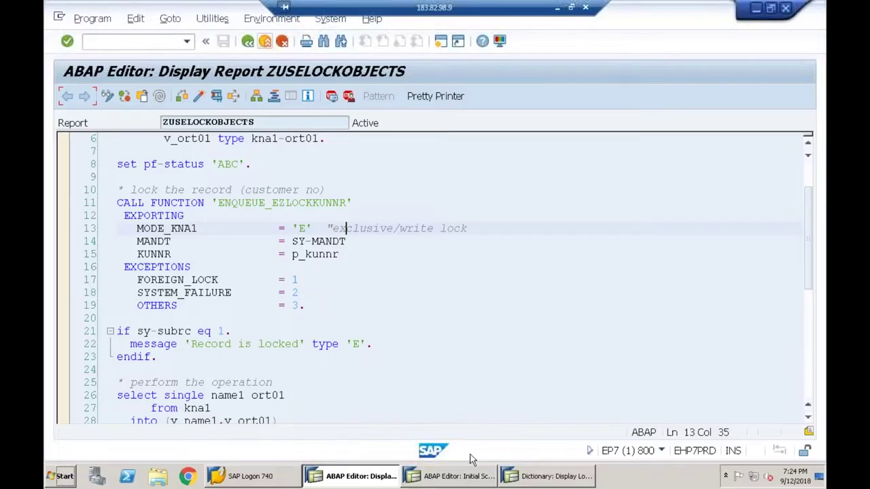
left_click(527, 478)
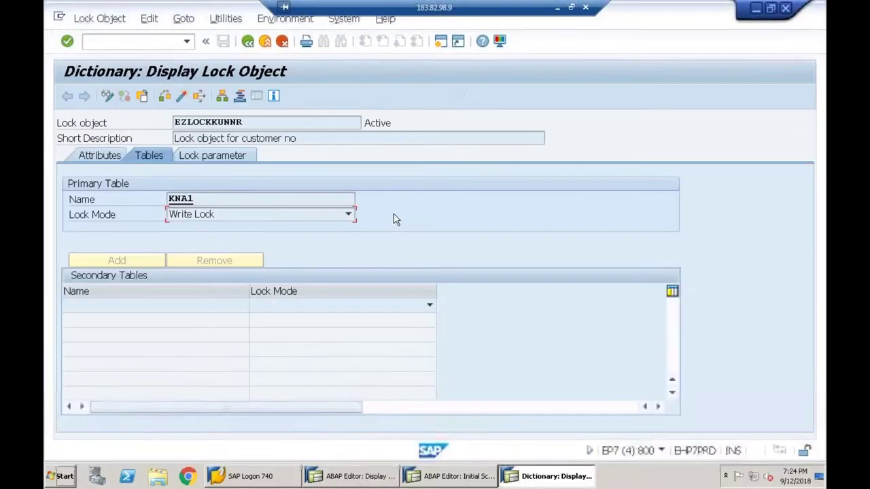
left_click(248, 41)
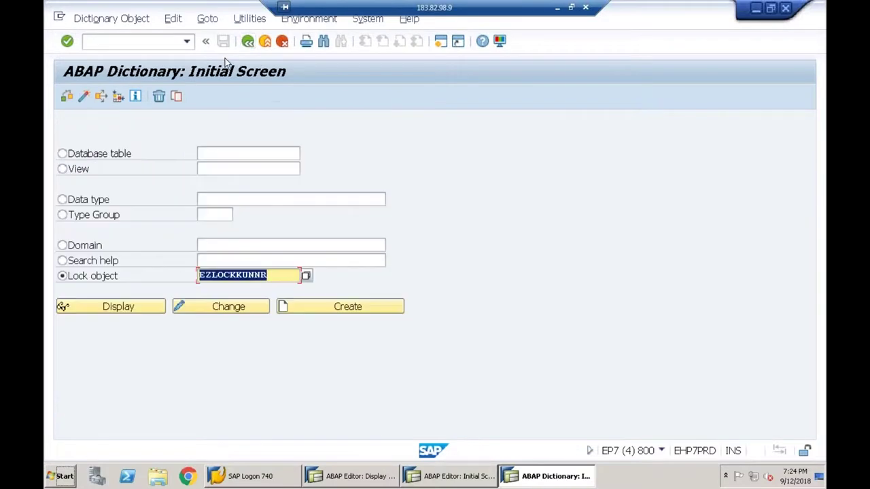
left_click(233, 42)
left_click(128, 41)
type("se37")
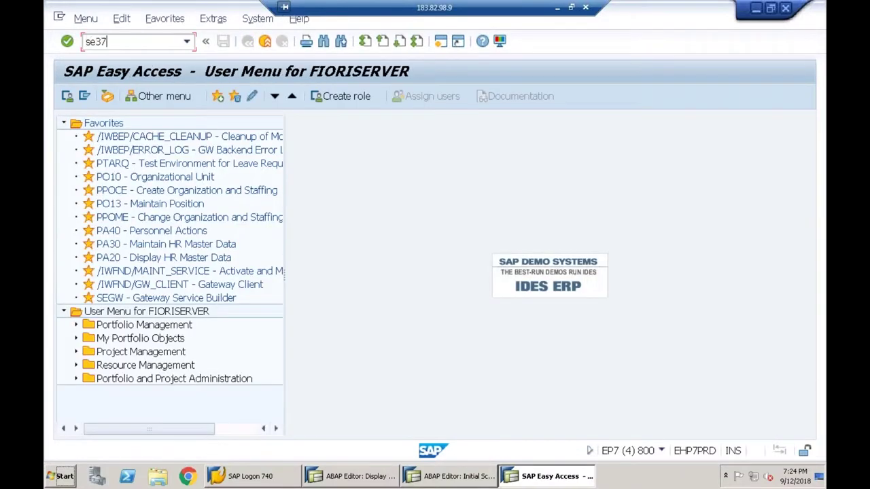
key("Return")
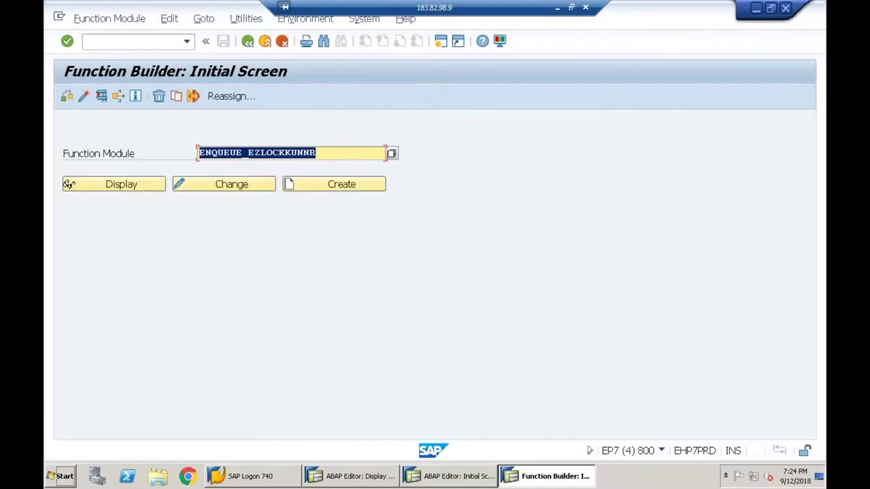
Step: Try to look up the function module ENQUEUE_emplcomm
key("End")
key("BackSpace")
key("BackSpace")
key("BackSpace")
key("BackSpace")
key("BackSpace")
key("BackSpace")
key("BackSpace")
key("BackSpace")
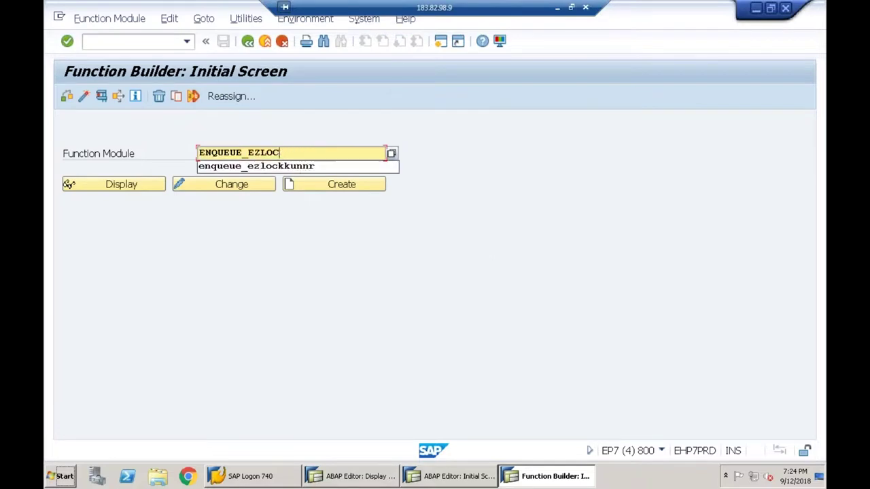
key("BackSpace")
key("BackSpace")
key("BackSpace")
type("emplcomm")
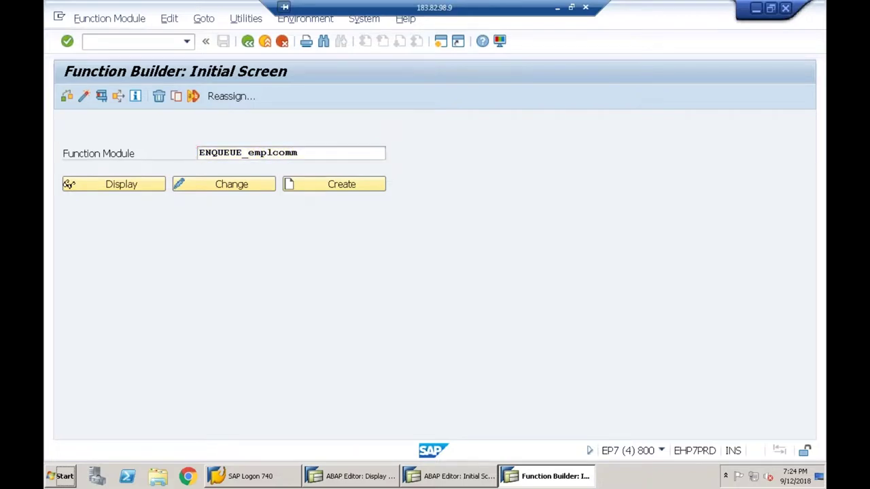
key("Return")
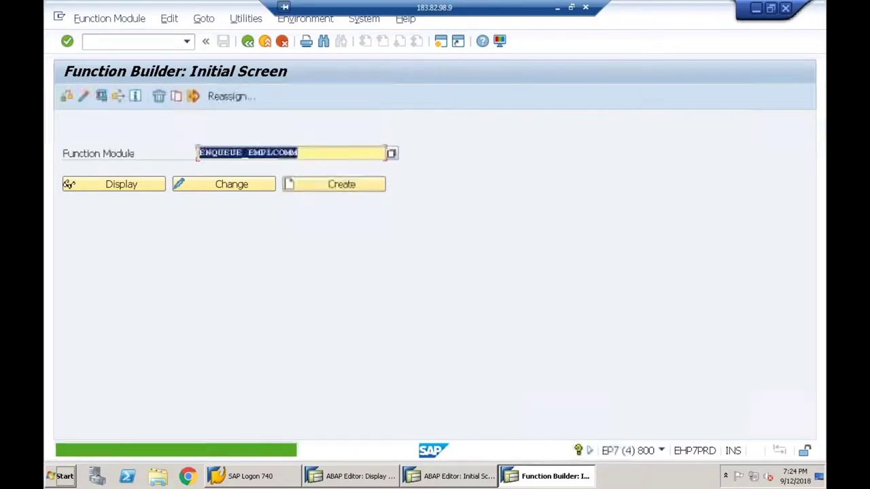
Step: Search for function modules matching ENQUEUE_*emp*
key("BackSpace")
key("BackSpace")
key("BackSpace")
key("BackSpace")
key("BackSpace")
key("BackSpace")
key("BackSpace")
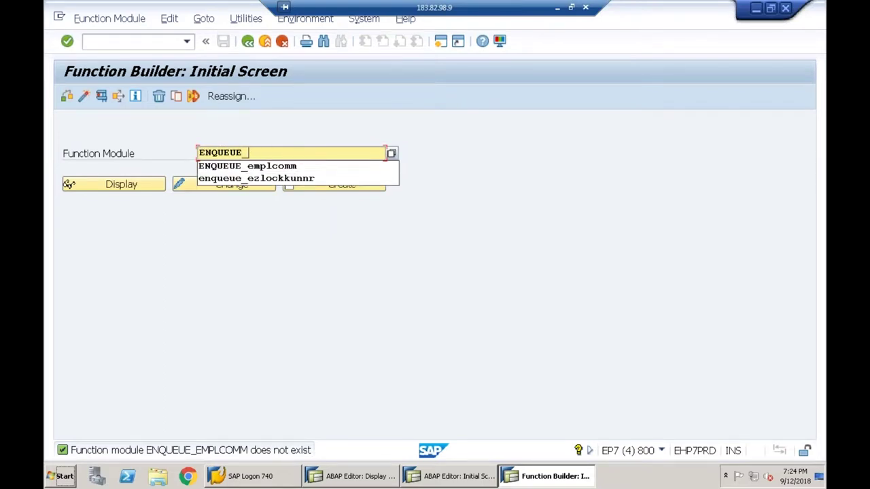
type("*")
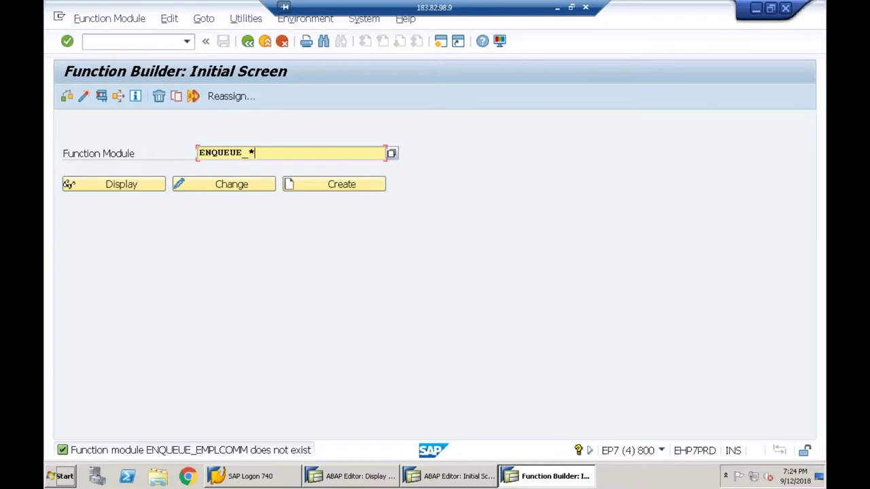
type("emp*")
key("F4")
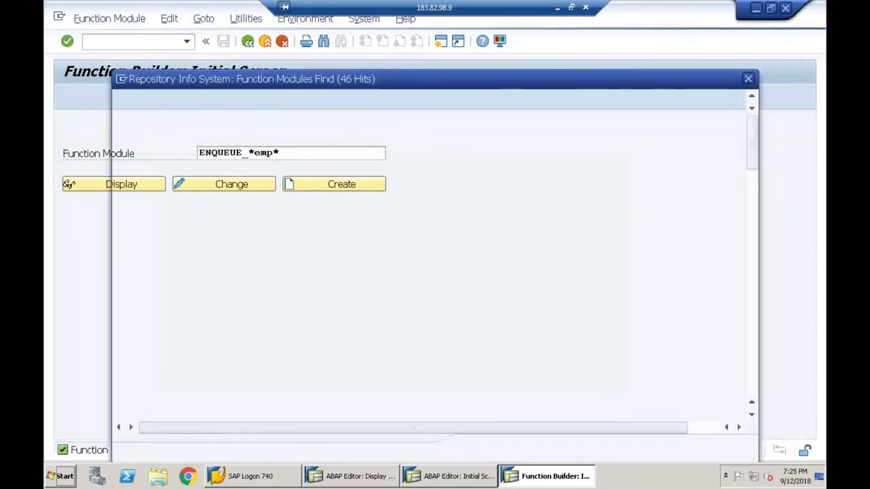
Step: Browse the found ENQUEUE function modules for an employee-related lock and close the hit list
left_click(752, 416)
left_click(751, 416)
left_click(752, 416)
left_click(752, 416)
left_click(751, 416)
left_click(751, 415)
left_click(752, 416)
left_click(752, 416)
left_click(752, 415)
left_click(751, 416)
left_click(752, 416)
left_click(751, 416)
left_click(751, 416)
left_click(751, 416)
left_click(751, 416)
left_click(751, 416)
left_click(752, 415)
left_click(751, 416)
left_click(751, 415)
left_click(752, 416)
left_click(752, 416)
left_click(752, 415)
left_click(752, 415)
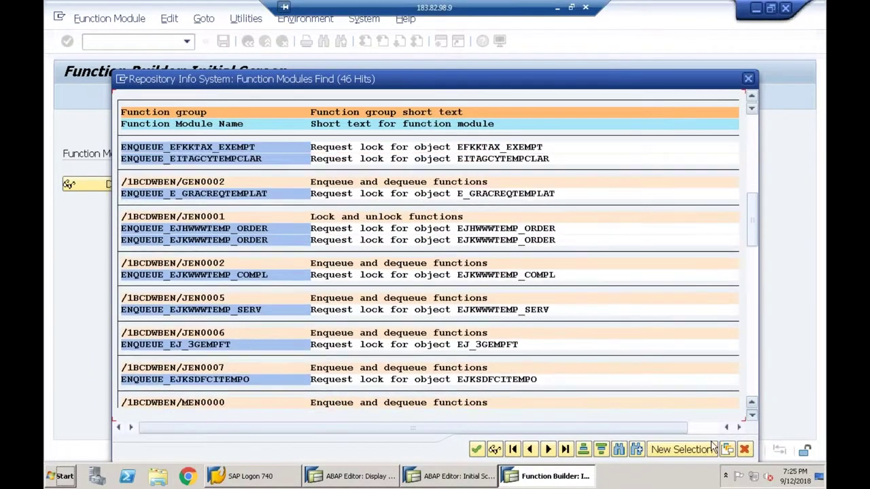
scroll(476, 276, "down", 1)
key("F12")
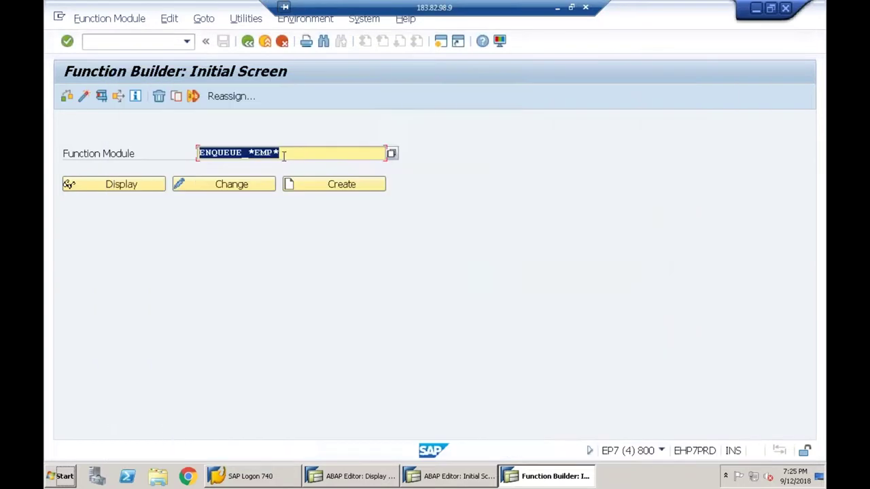
Step: Search for function modules matching ENQUEUE_*EMPLOYEE and close the find dialog
key("BackSpace")
key("BackSpace")
type("ployee")
key("Return")
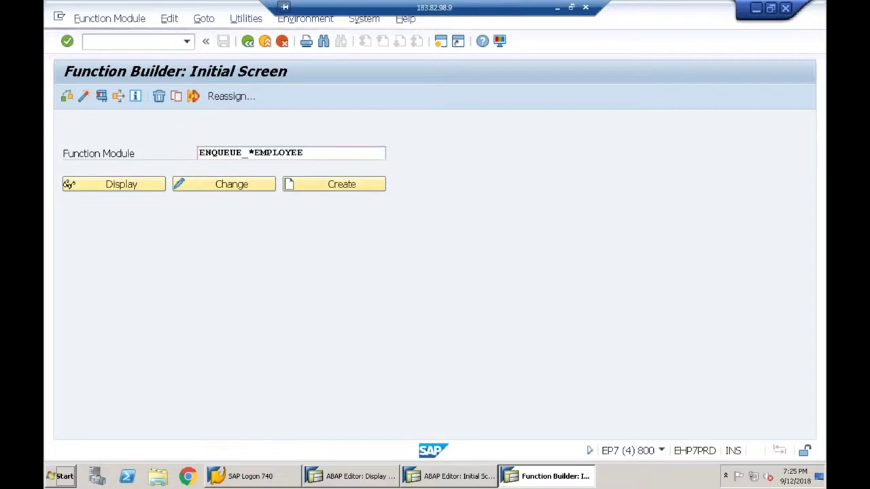
key("Return")
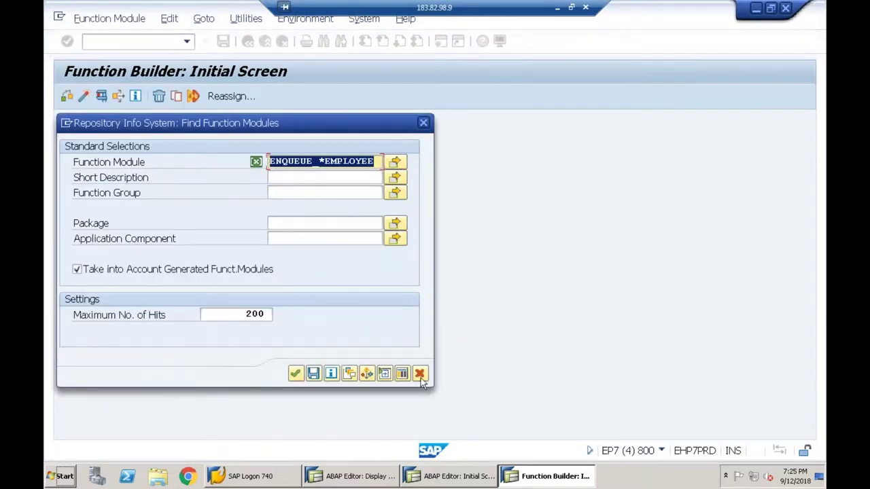
key("Escape")
Step: Search for function modules matching ENQUEUE*employee* and cancel the find dialog
left_click(244, 153)
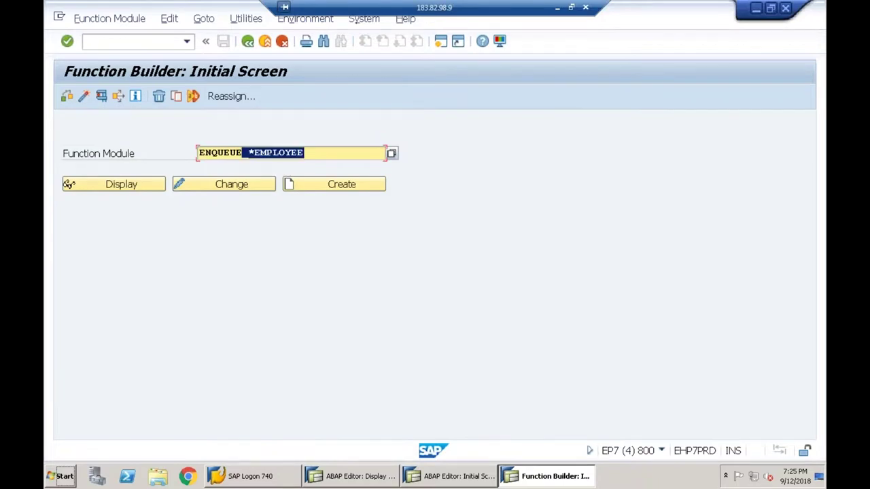
type("*employ")
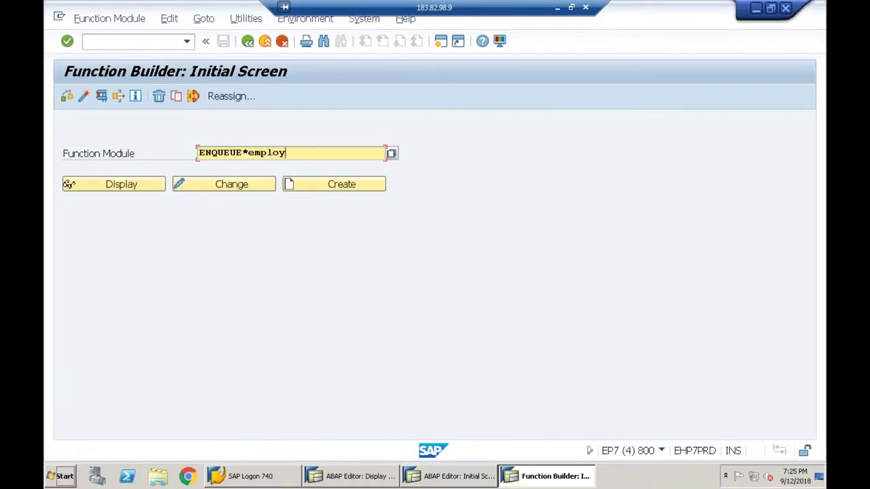
type("ee*")
left_click(68, 184)
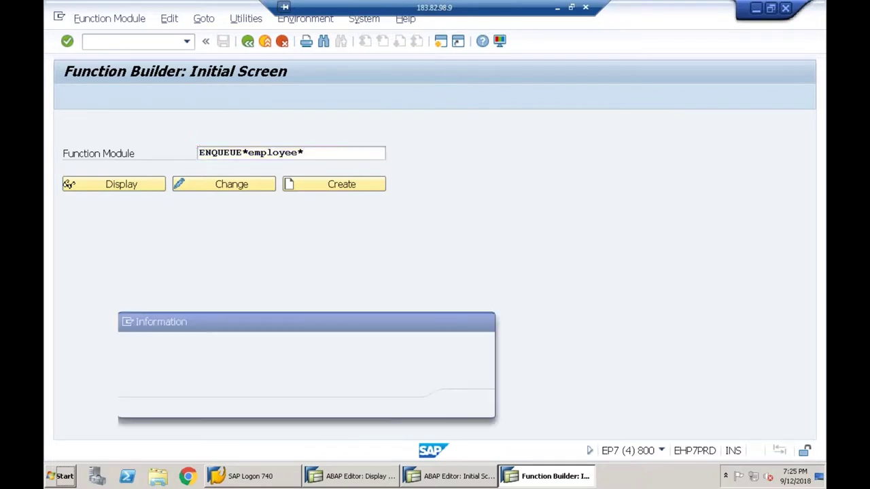
key("Return")
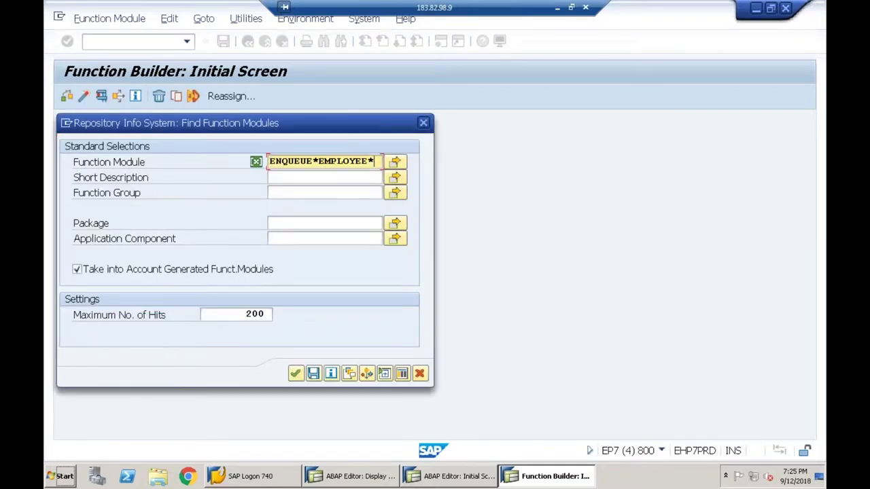
left_click(419, 374)
Step: Search for function modules with the shorter pattern ENQ*emp*
left_click(244, 153)
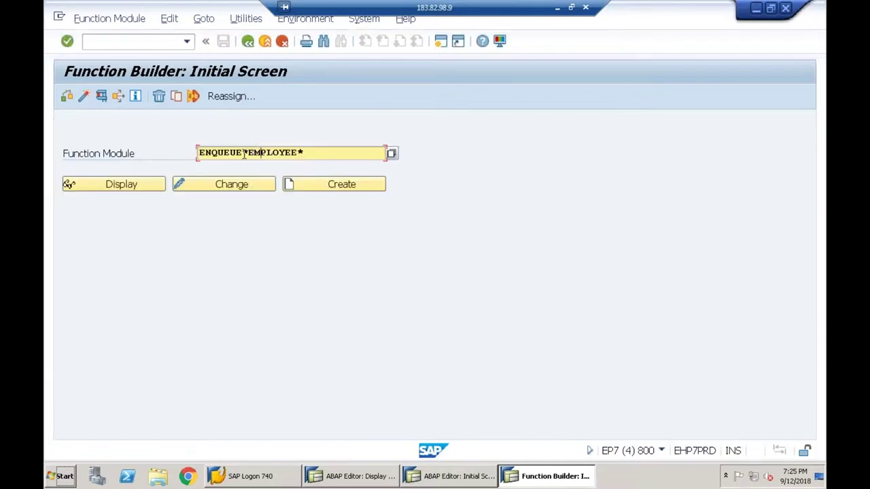
left_click(348, 159)
key("BackSpace")
key("BackSpace")
key("BackSpace")
key("BackSpace")
key("BackSpace")
key("BackSpace")
key("BackSpace")
key("BackSpace")
key("BackSpace")
key("BackSpace")
key("BackSpace")
key("BackSpace")
key("BackSpace")
key("BackSpace")
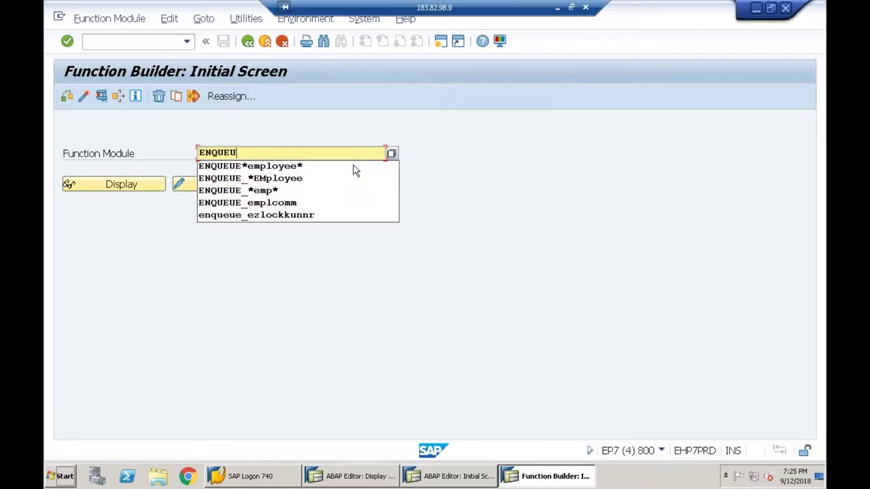
type("*")
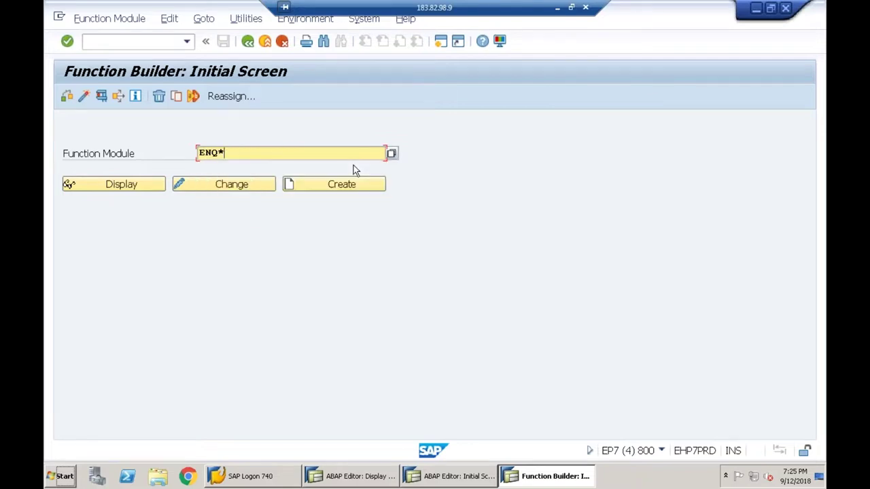
type("emp*")
key("F4")
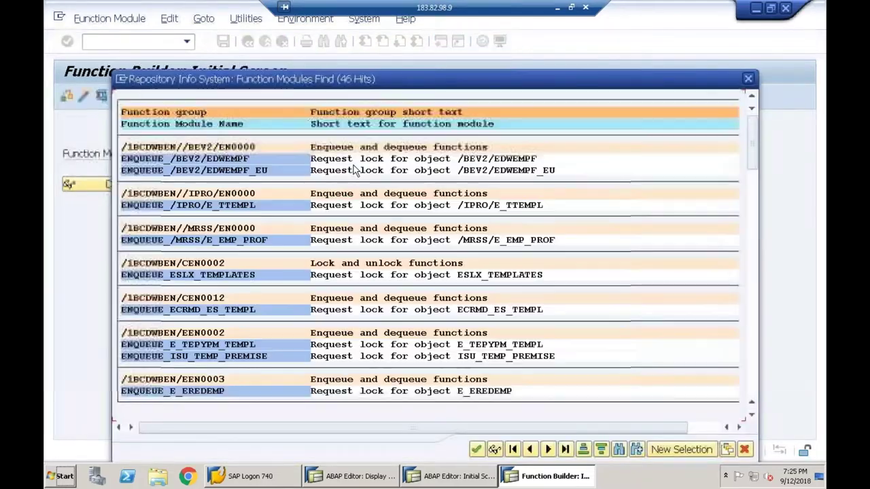
Step: Examine the ENQ*EMP* hit list through to its last entries, close it and return to the function module name
left_click(180, 265)
double_click(181, 270)
scroll(182, 272, "down", 10)
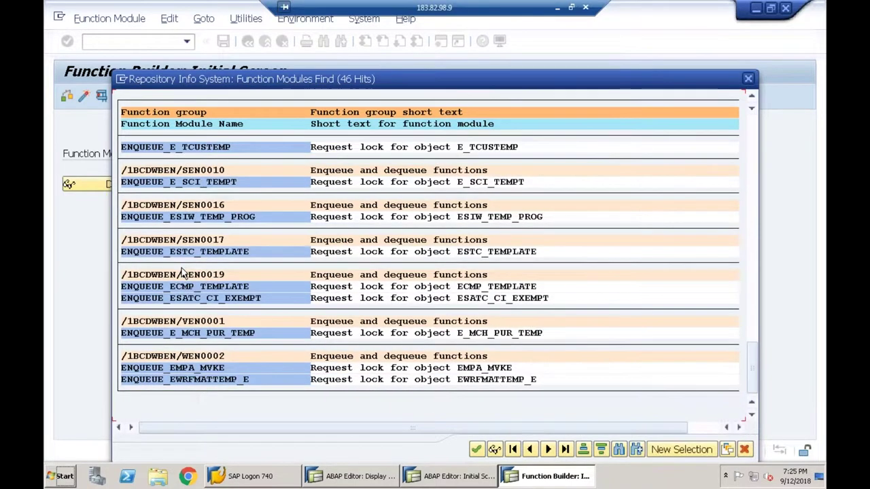
left_click(744, 449)
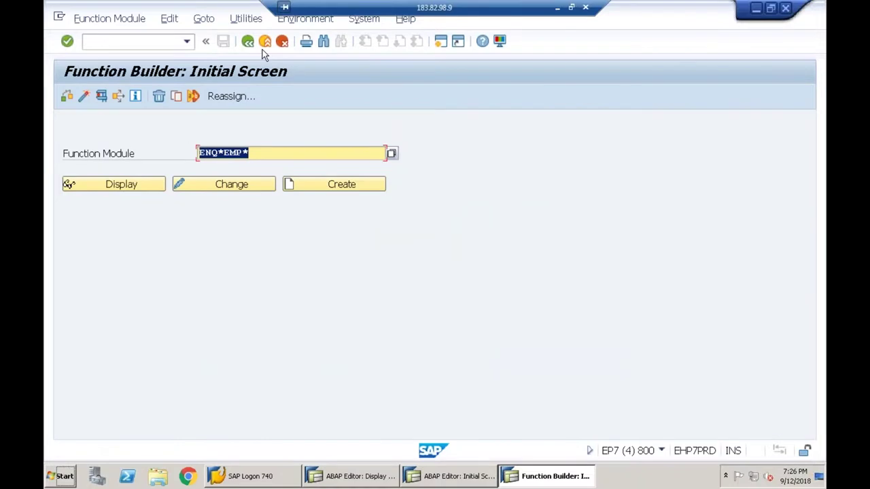
left_click(258, 153)
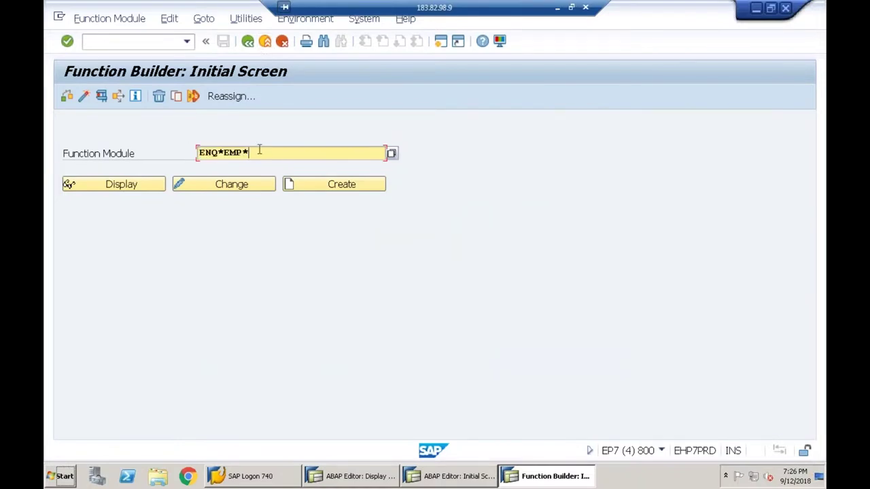
Step: Search for function modules matching the broader pattern *enq*emp*
key("Home")
key("shift+End")
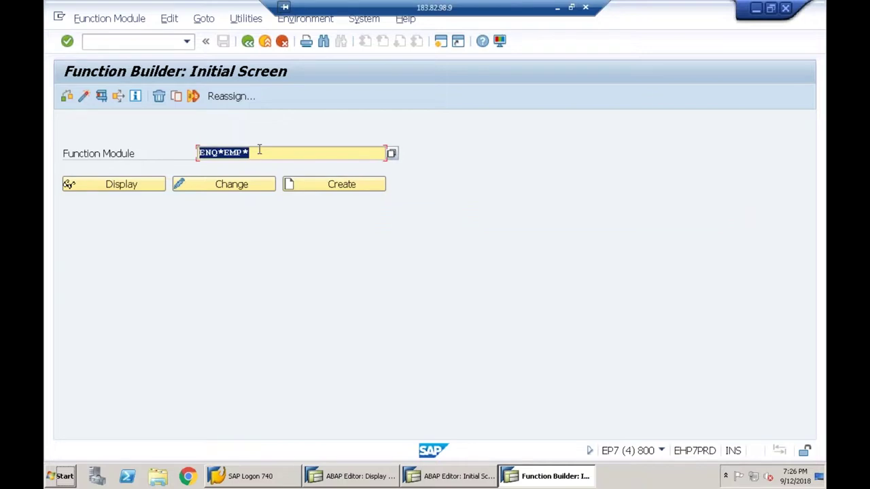
key("shift+Left")
type("*enq")
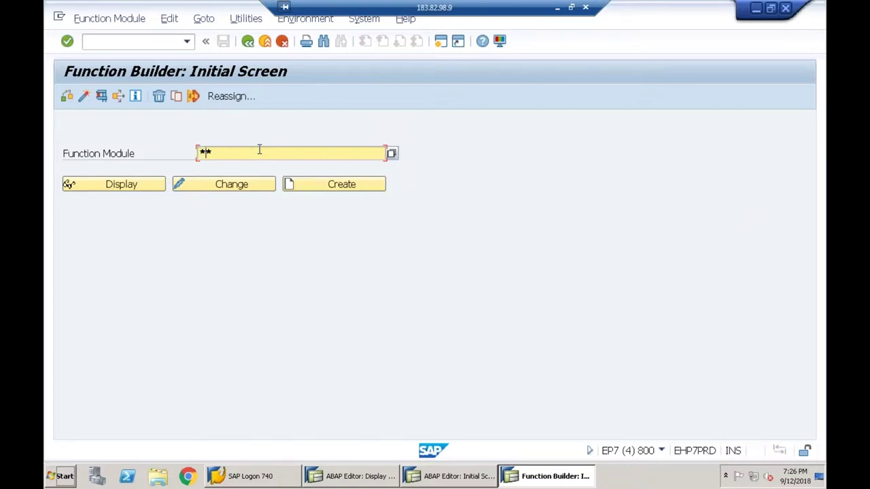
type("*emp*")
key("F4")
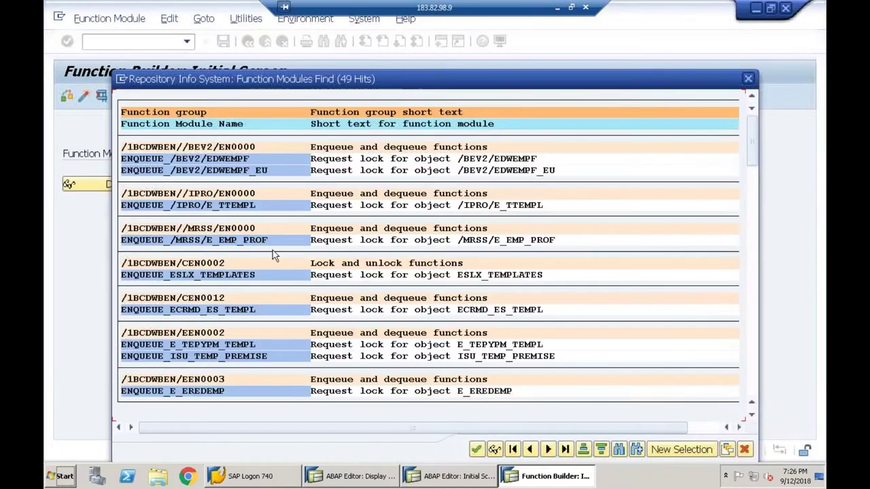
Step: Examine the *ENQ*EMP* hit list through to its last entries, close it and return to the function module name
left_click(213, 277)
scroll(213, 284, "down", 3)
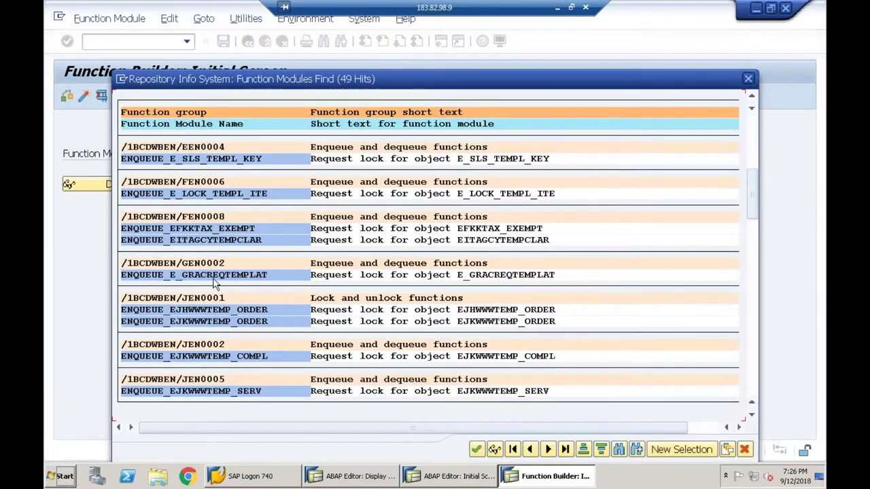
scroll(212, 283, "down", 3)
scroll(212, 284, "down", 3)
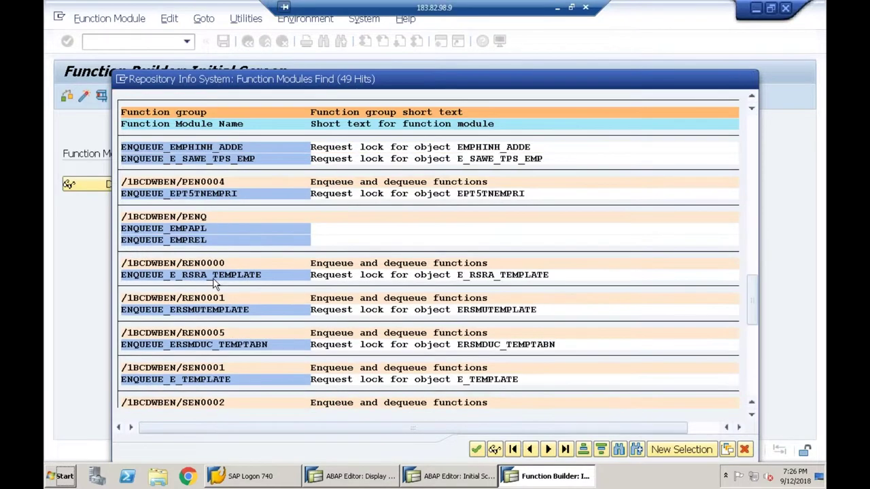
scroll(213, 284, "down", 3)
scroll(212, 284, "down", 3)
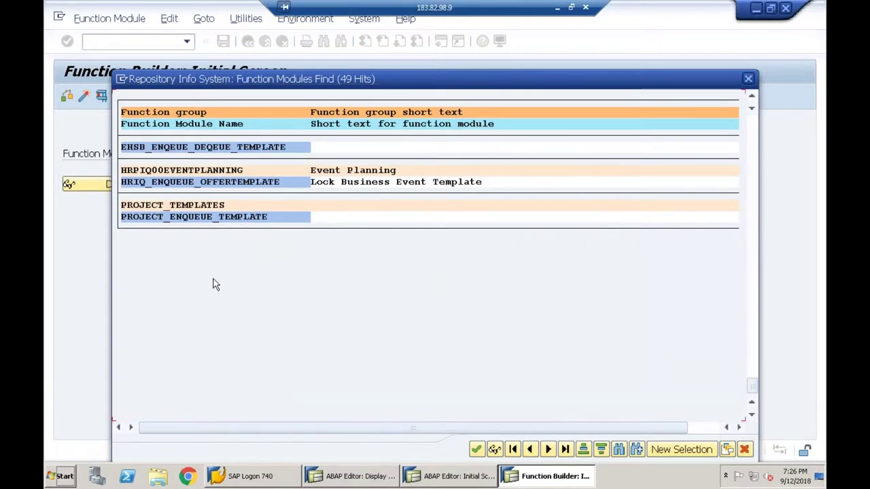
left_click(745, 452)
left_click(271, 158)
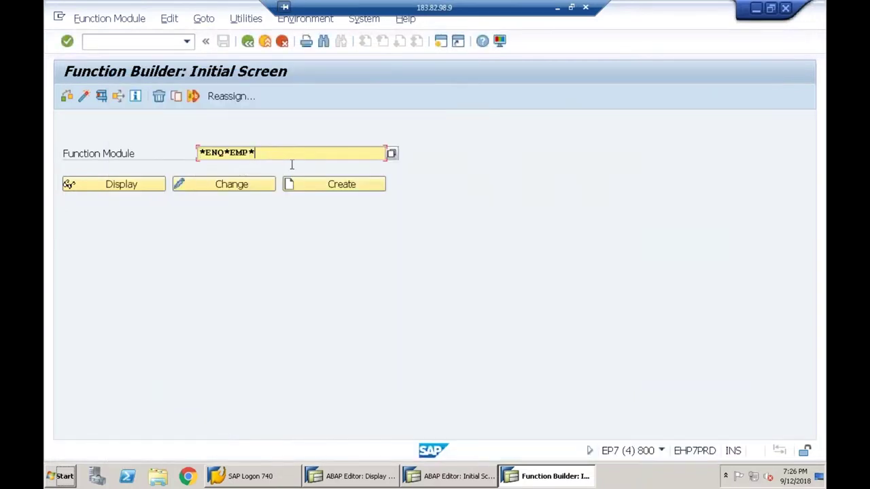
Step: Search for function modules matching enqueuet* and close the find dialog
key("BackSpace")
key("BackSpace")
key("BackSpace")
key("BackSpace")
key("BackSpace")
key("BackSpace")
key("BackSpace")
key("BackSpace")
key("BackSpace")
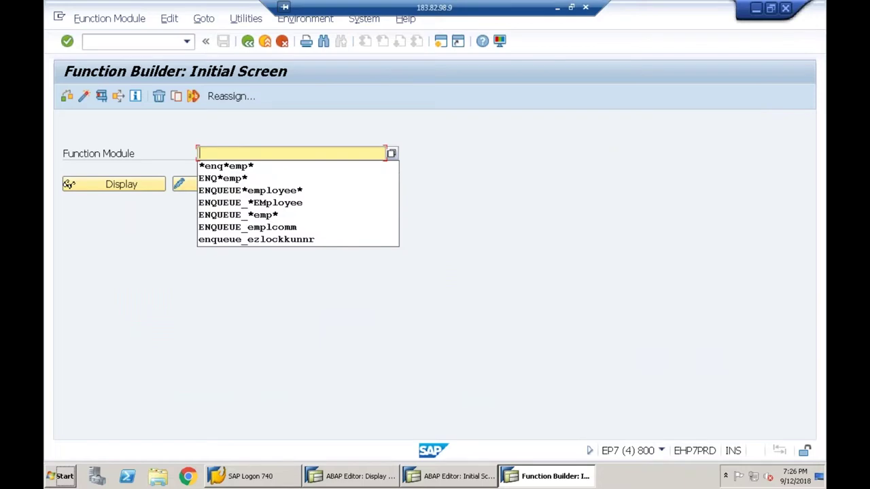
type("enqueue")
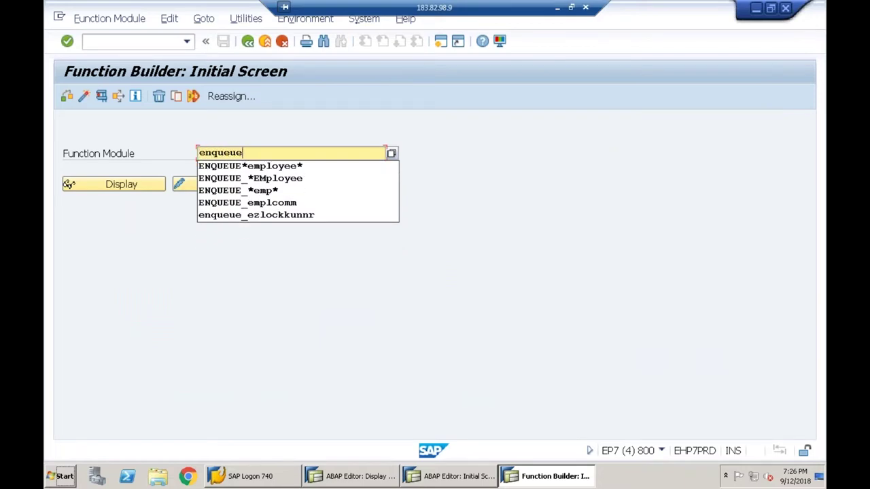
type("t*")
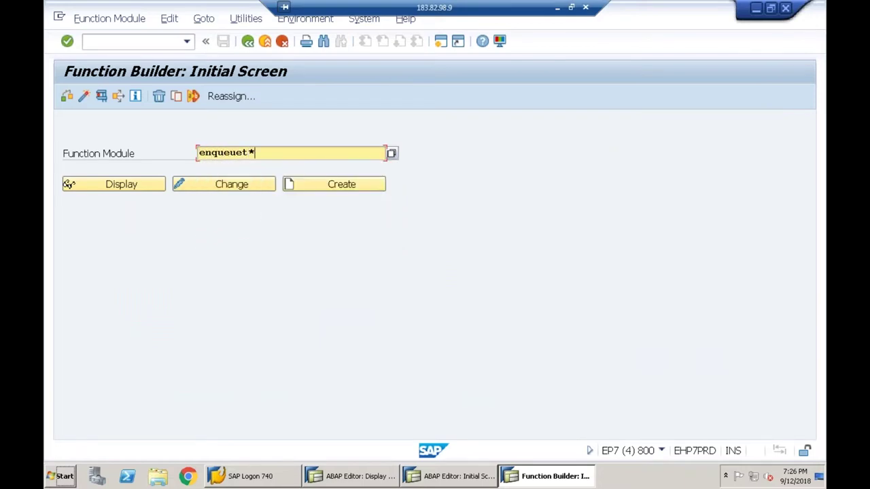
left_click(68, 184)
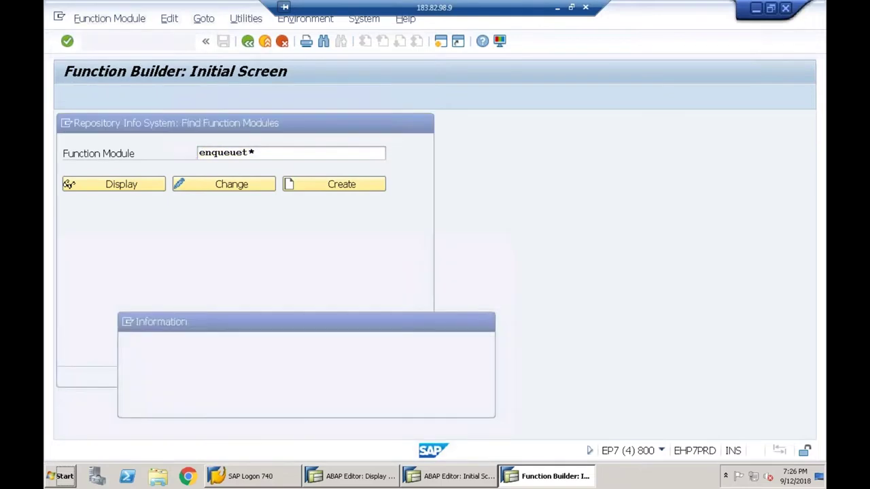
key("Return")
left_click(420, 374)
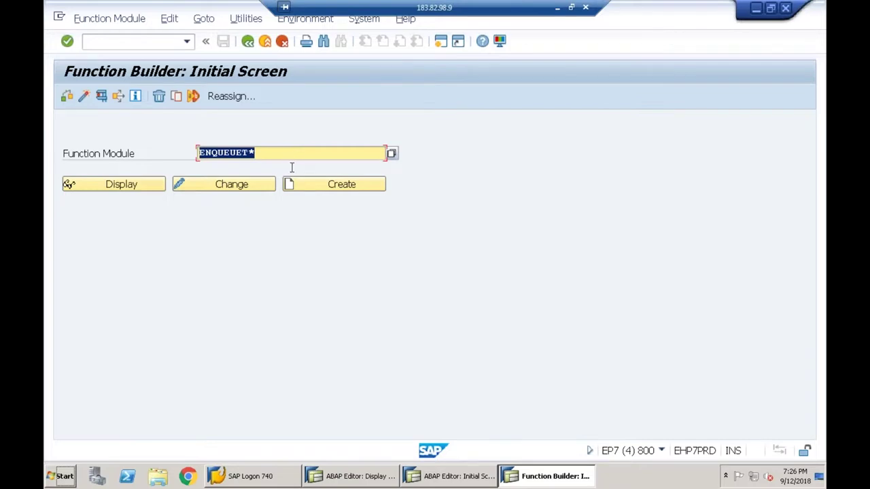
Step: Search for function modules matching ENQ*emplo* and cancel the find dialog
key("End")
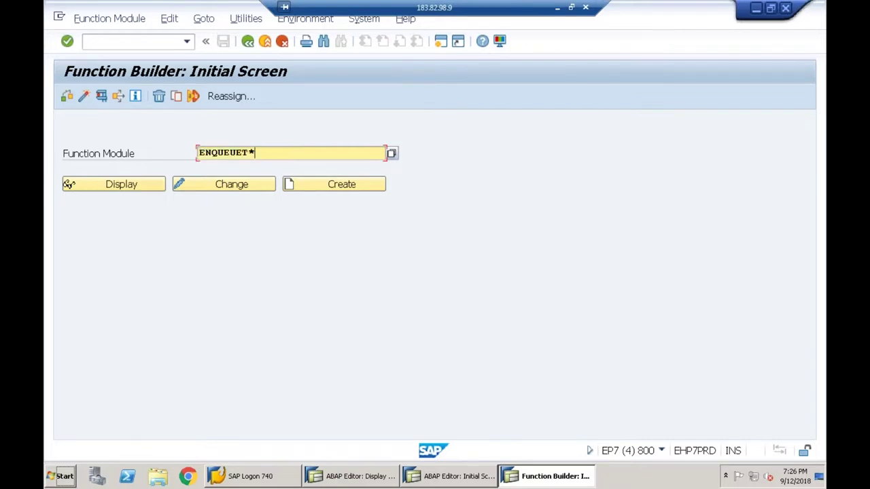
key("BackSpace")
key("BackSpace")
key("BackSpace")
key("BackSpace")
key("BackSpace")
key("BackSpace")
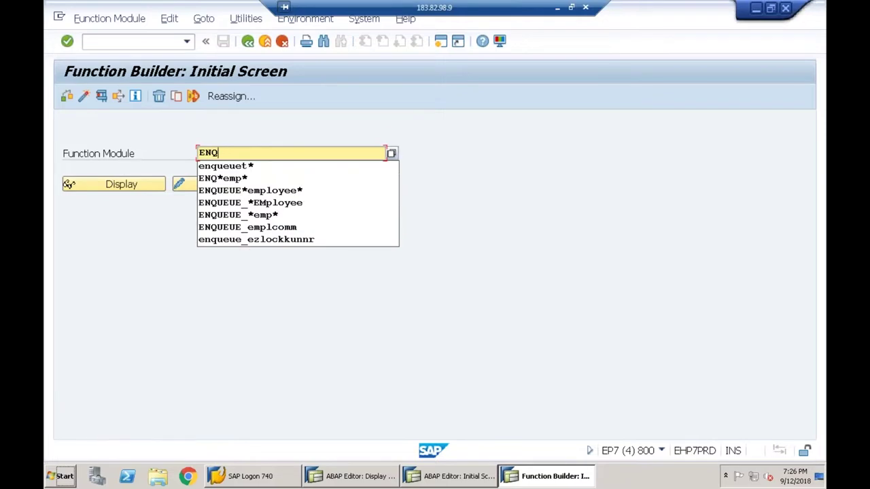
type("*em")
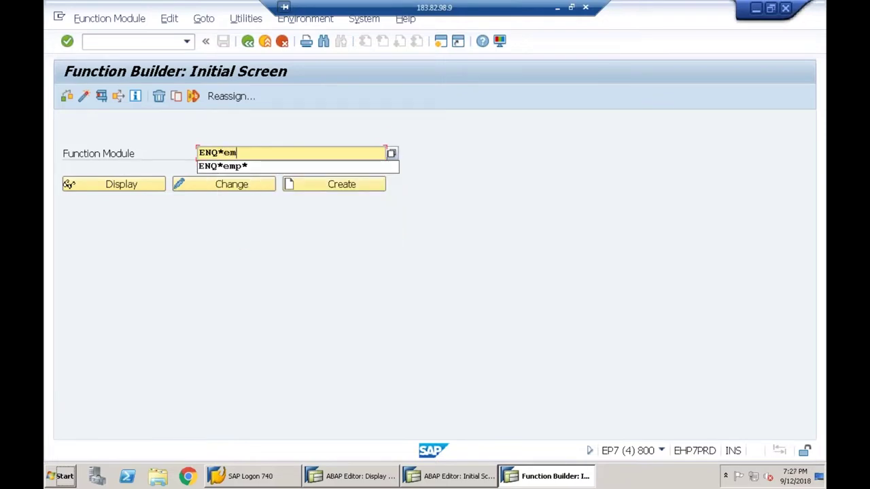
type("plo")
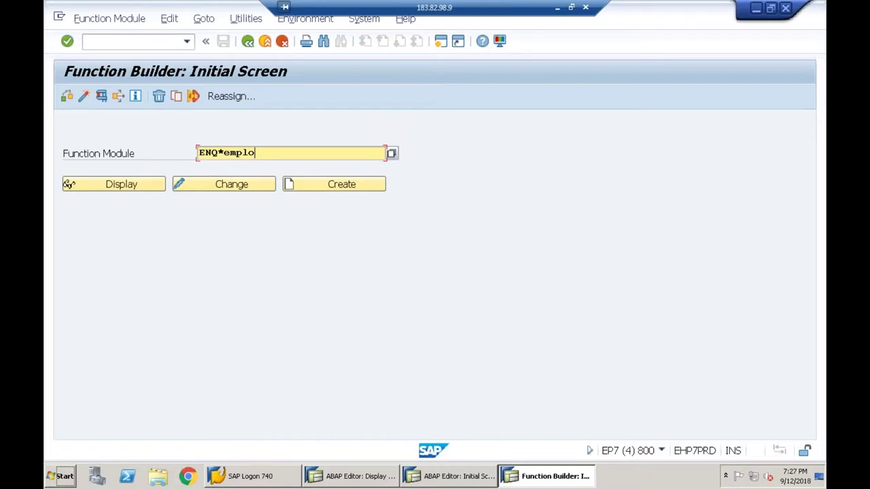
type("*")
key("F4")
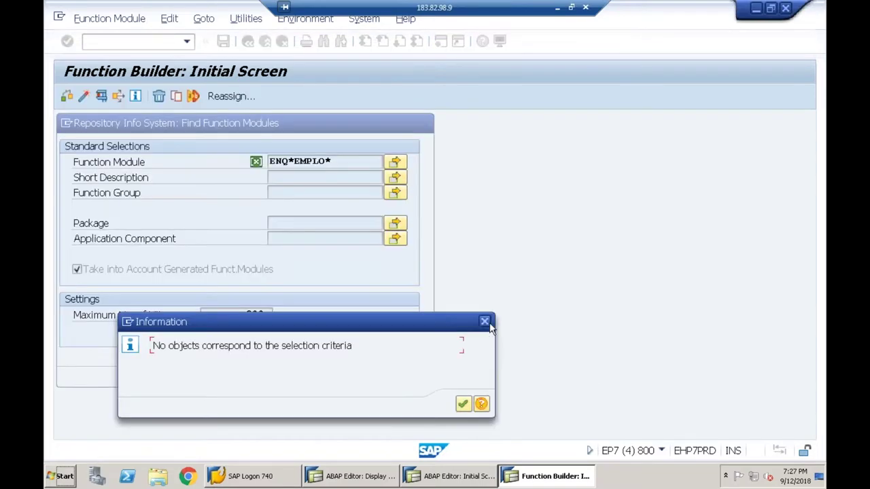
left_click(484, 322)
left_click(420, 373)
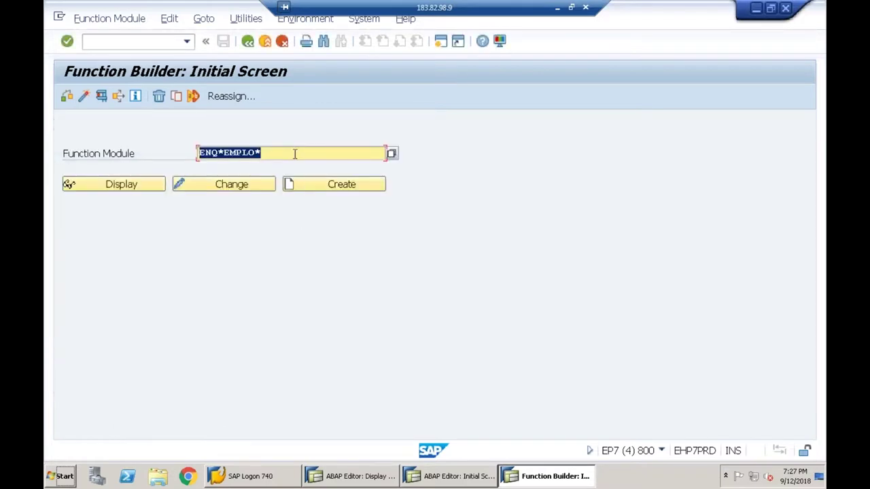
Step: Try to open the function module enqueue_employeet by its full name
key("BackSpace")
type("enqu")
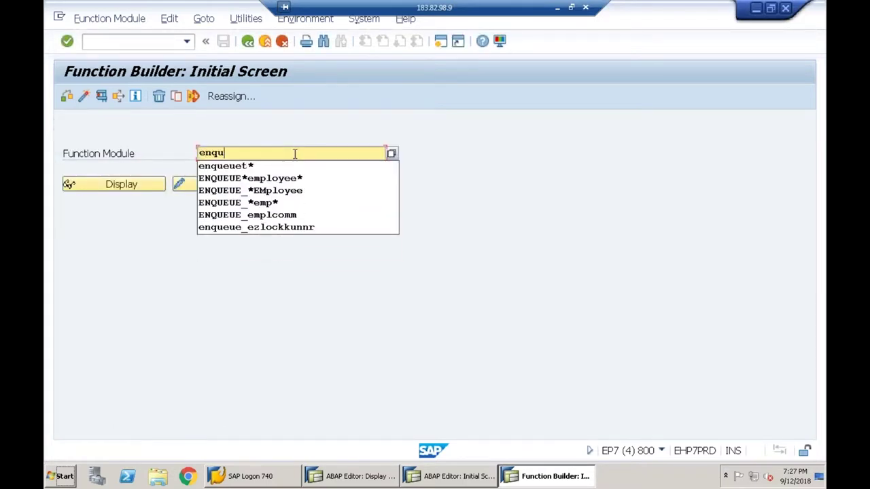
type("eue_empl")
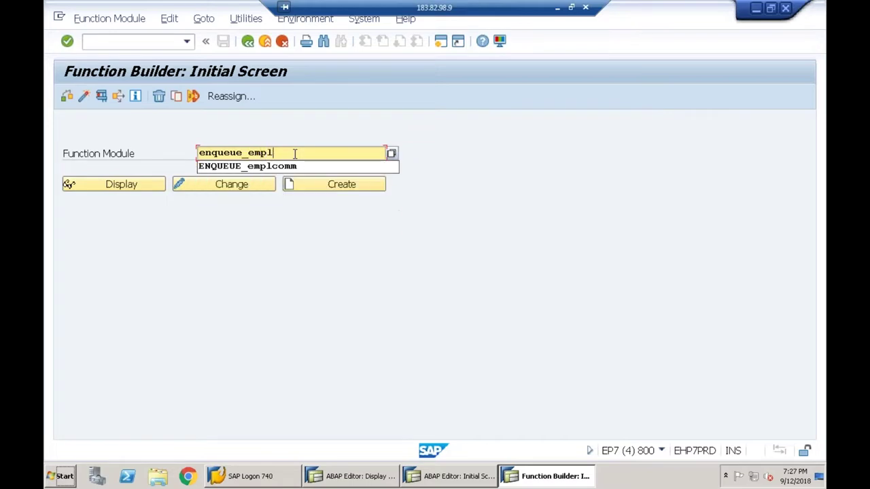
type("oyeet")
key("Return")
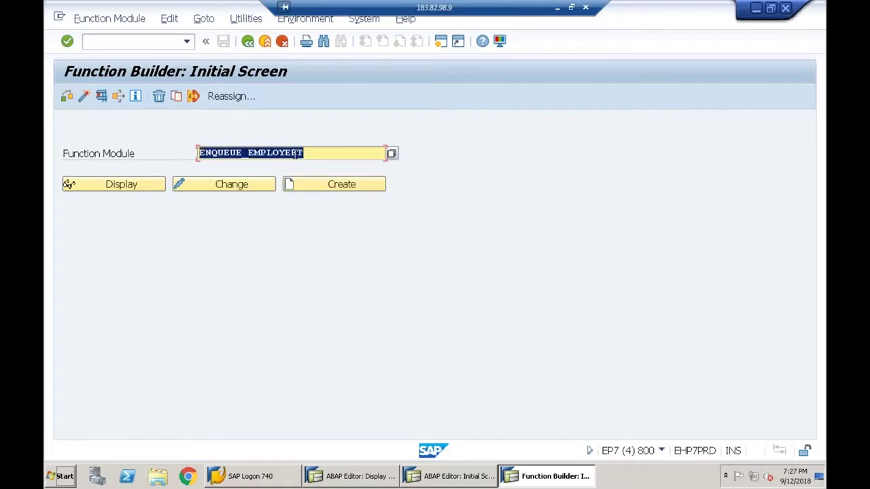
key("Return")
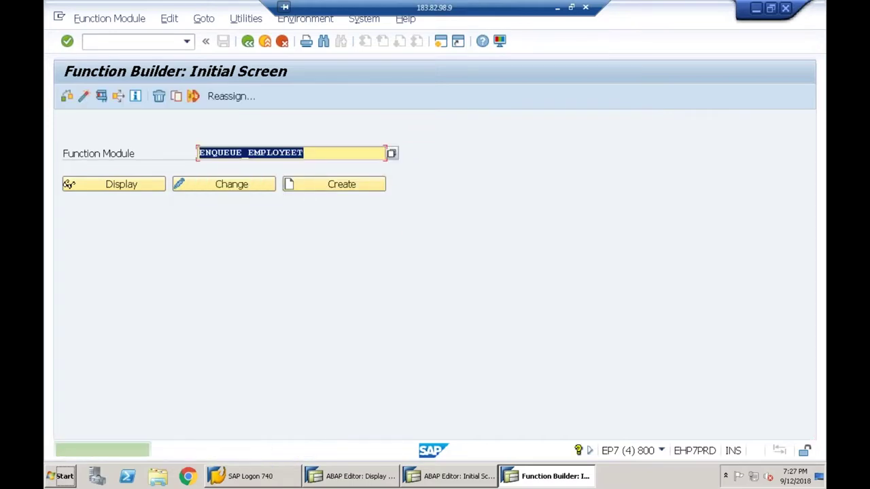
Step: Search for all function modules whose name contains ENQ, using the pattern *ENQ*
key("BackSpace")
key("BackSpace")
key("BackSpace")
key("BackSpace")
key("BackSpace")
key("BackSpace")
key("BackSpace")
key("BackSpace")
key("BackSpace")
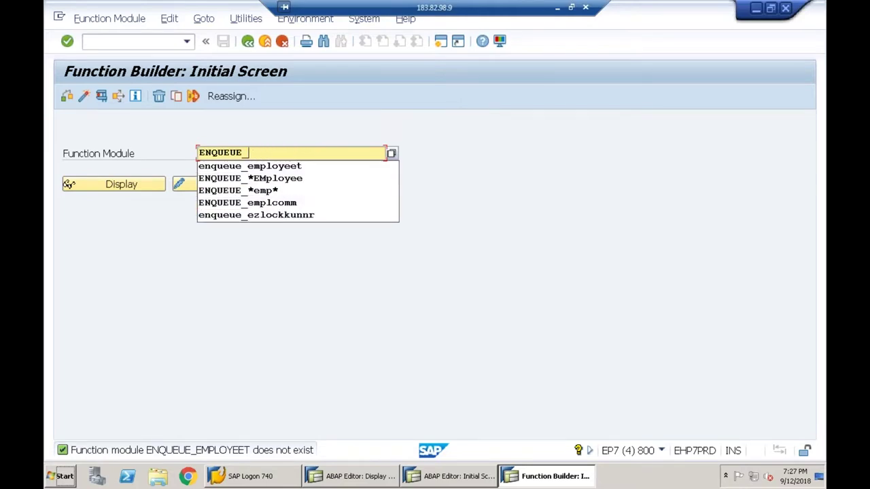
key("BackSpace")
key("BackSpace")
key("BackSpace")
key("BackSpace")
key("BackSpace")
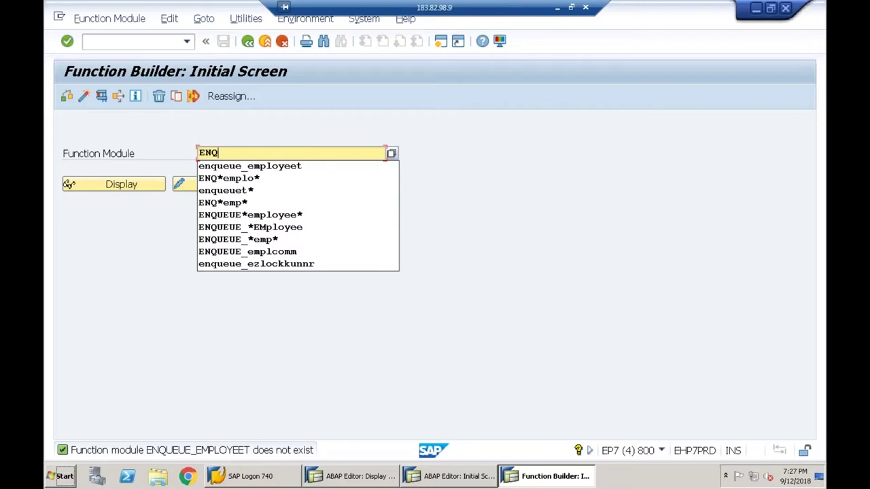
type("*")
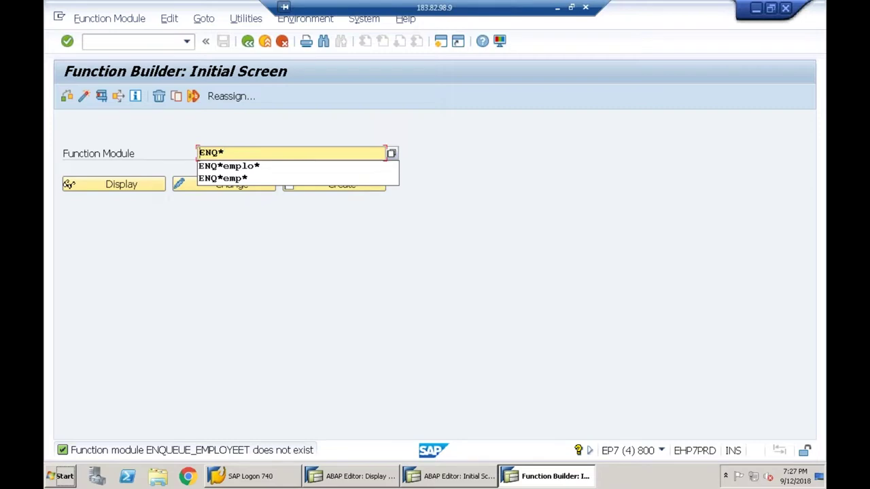
key("Home")
type("*")
key("Return")
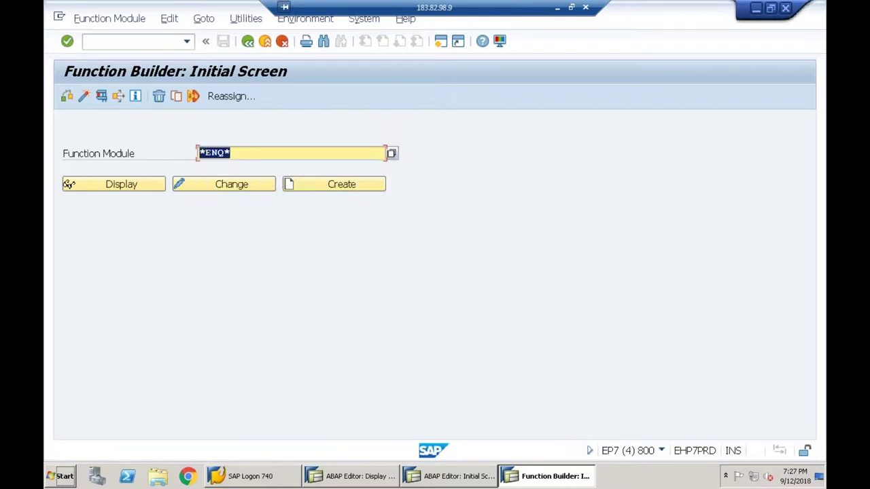
left_click(68, 184)
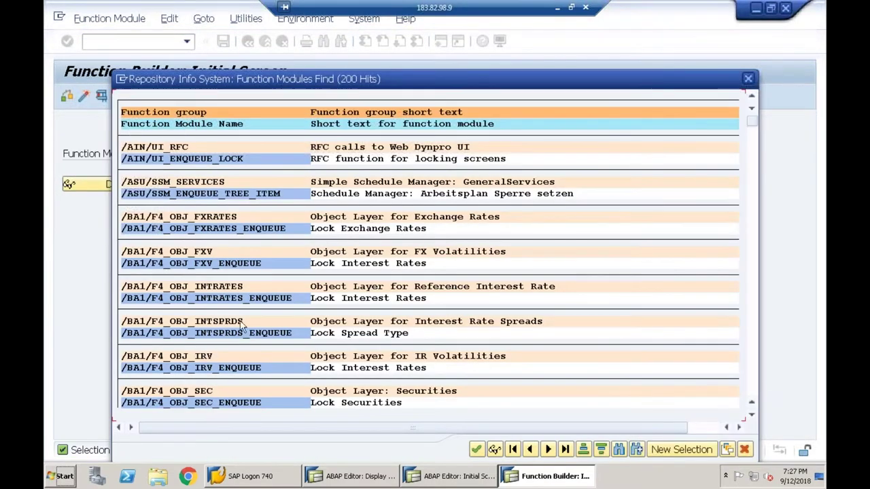
Step: Choose BAPI_EMPLOYEE_ENQUEUE from the Business Object Employee group in the hit list and display the function module
left_click(191, 160)
scroll(175, 199, "down", 5)
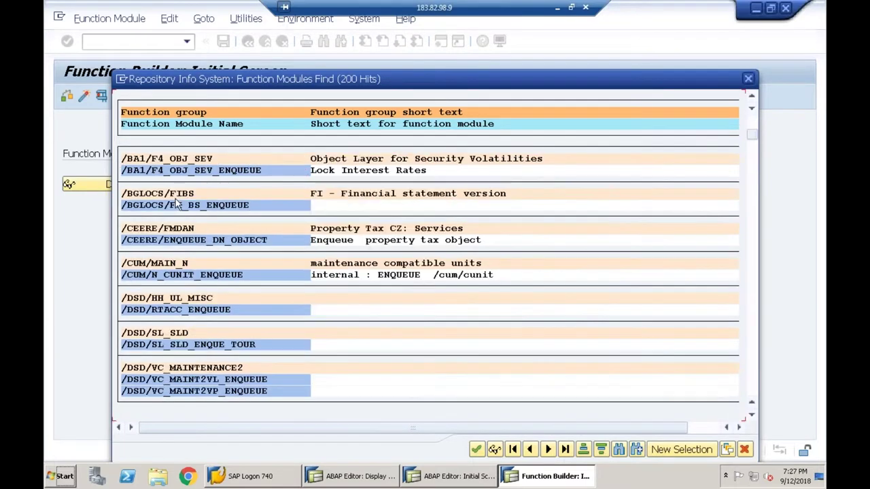
scroll(175, 198, "down", 5)
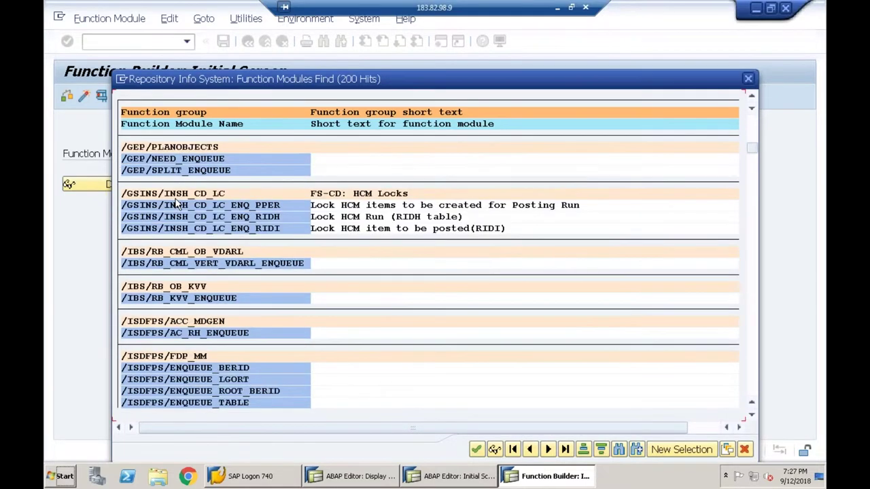
scroll(175, 198, "down", 5)
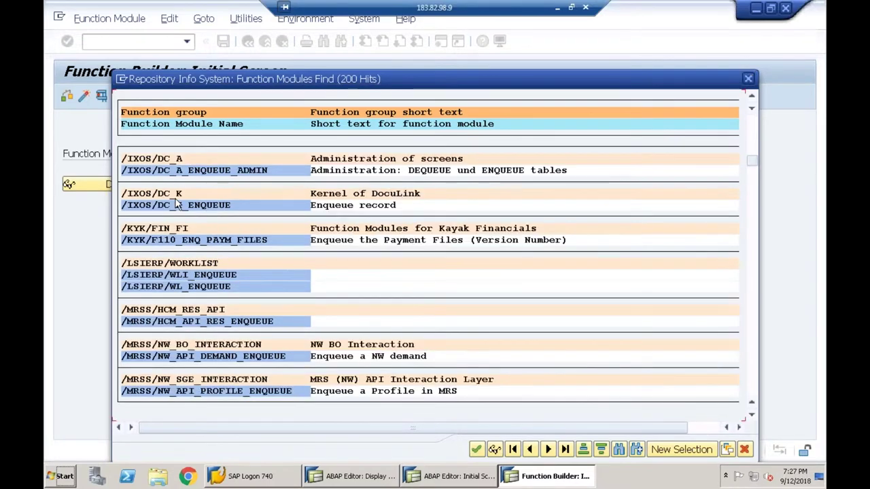
scroll(175, 201, "down", 5)
scroll(176, 200, "down", 5)
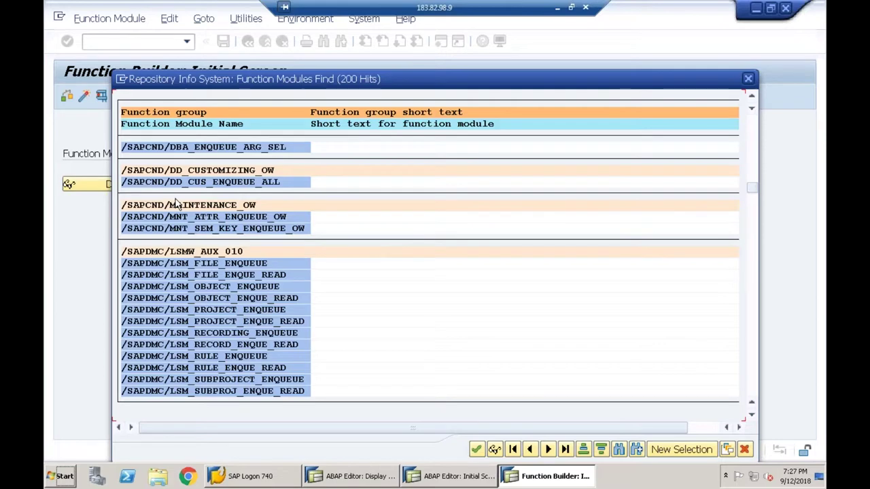
scroll(176, 201, "down", 5)
scroll(175, 200, "down", 5)
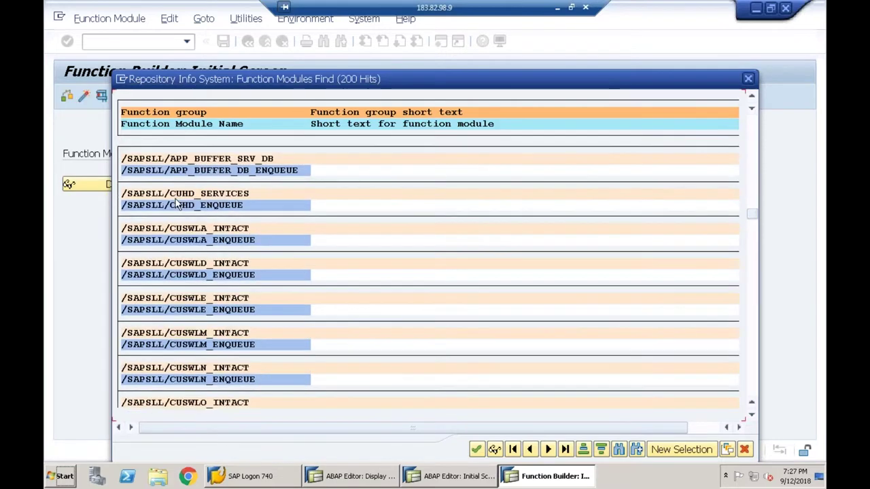
scroll(175, 203, "down", 5)
scroll(176, 202, "down", 5)
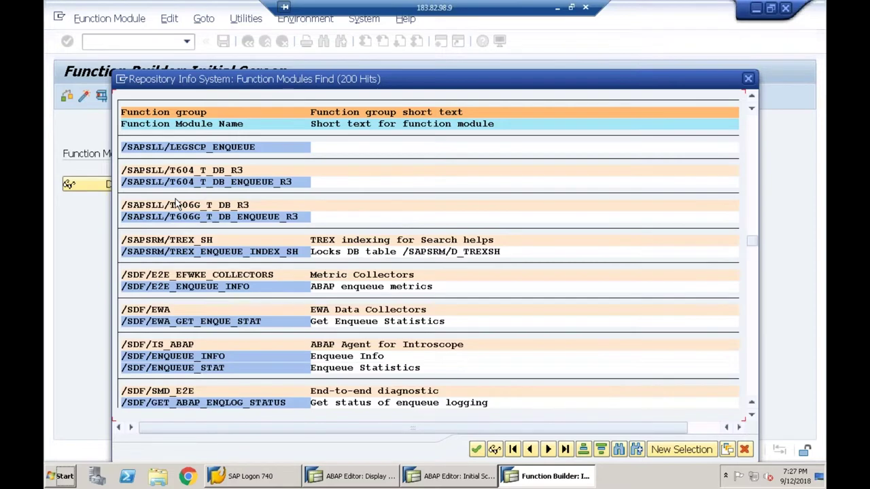
scroll(175, 202, "down", 5)
scroll(176, 202, "down", 5)
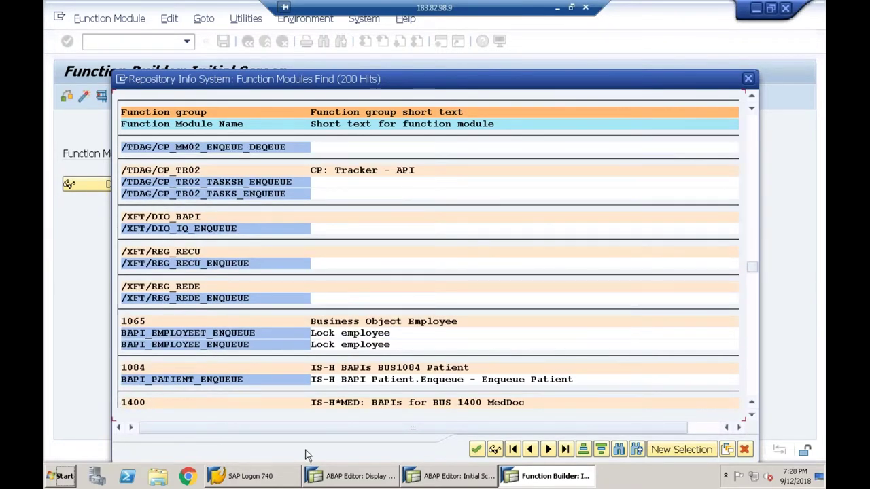
double_click(199, 345)
left_click(130, 182)
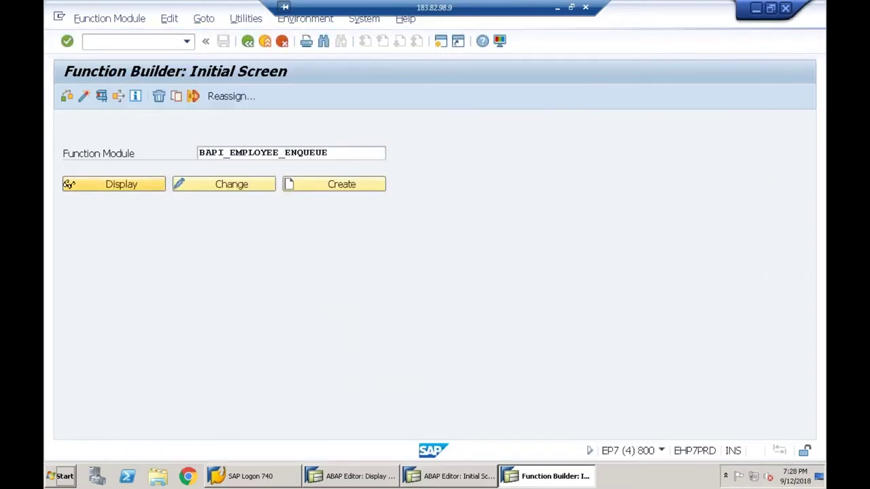
Step: Redisplay function module BAPI_EMPLOYEE_ENQUEUE and view the short text in its attributes
key("F3")
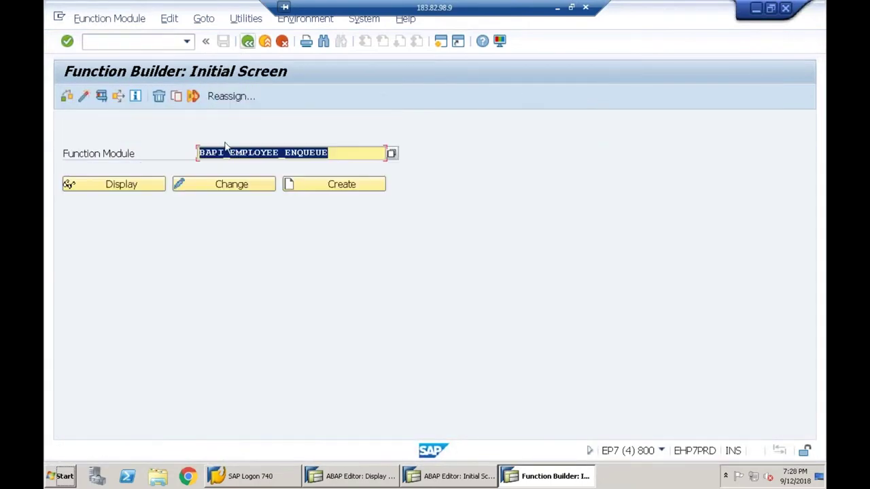
left_click(200, 153)
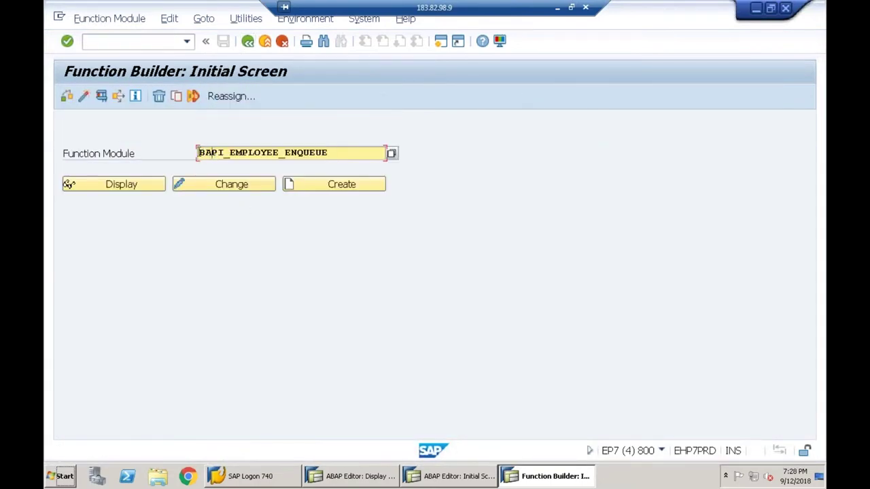
left_click_drag(199, 152, 326, 153)
left_click(134, 193)
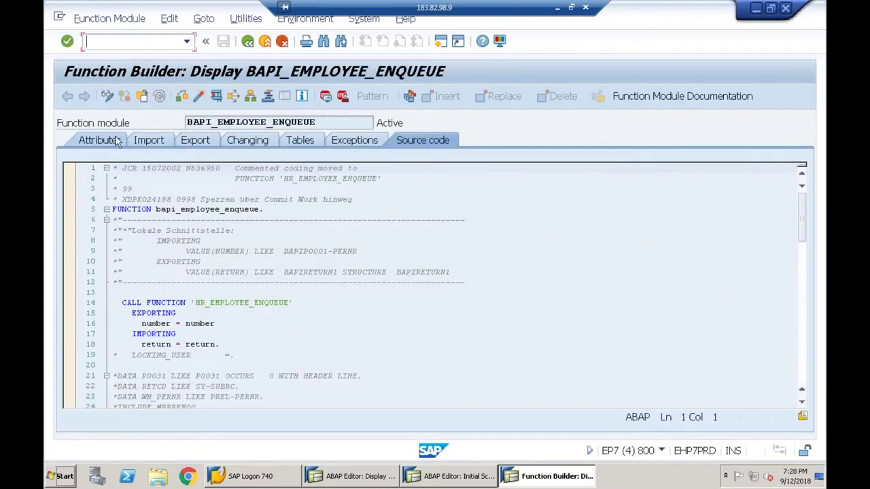
left_click(117, 141)
left_click_drag(200, 200, 267, 203)
left_click(267, 203)
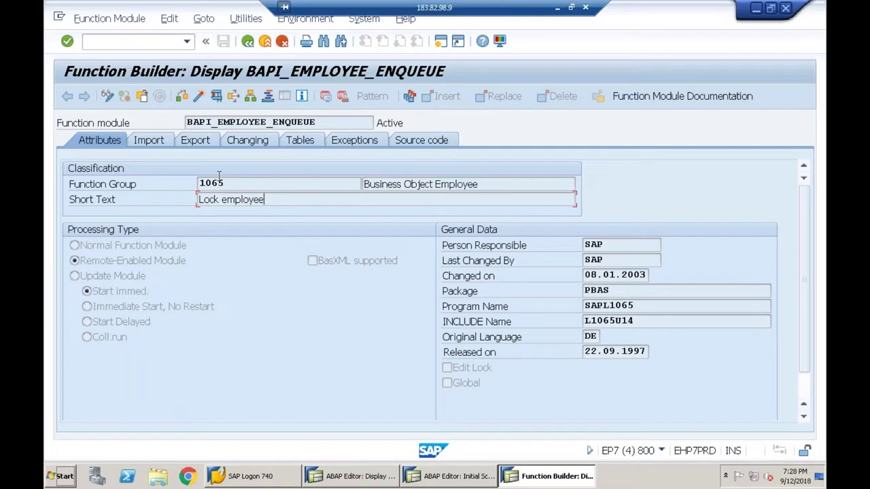
Step: Display function module BAPI_EMPLOYEE_DEQUEUE and view the short text in its attributes
left_click(249, 42)
left_click(297, 152)
key("BackSpace")
key("BackSpace")
type("de")
key("Return")
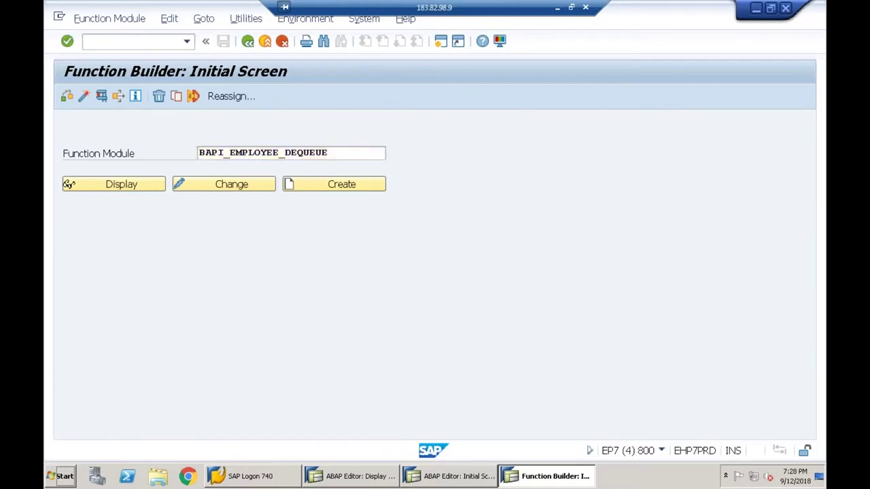
left_click(68, 184)
left_click(99, 140)
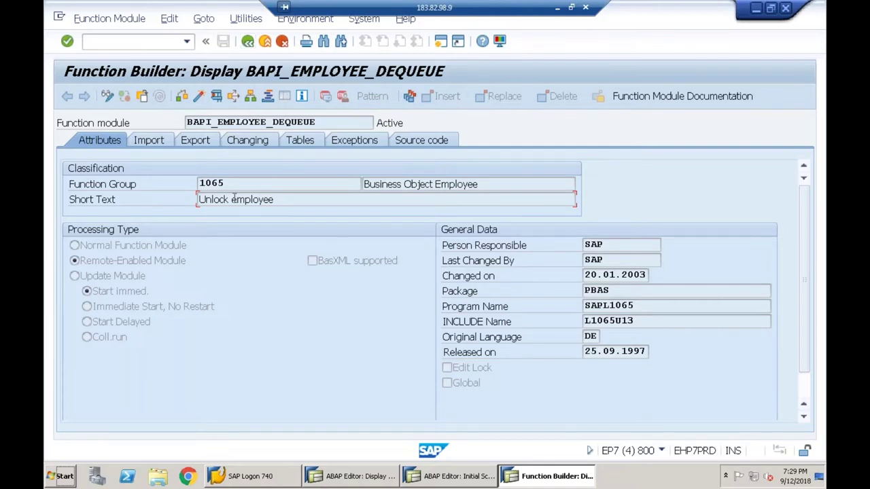
left_click_drag(234, 201, 299, 200)
left_click(307, 200)
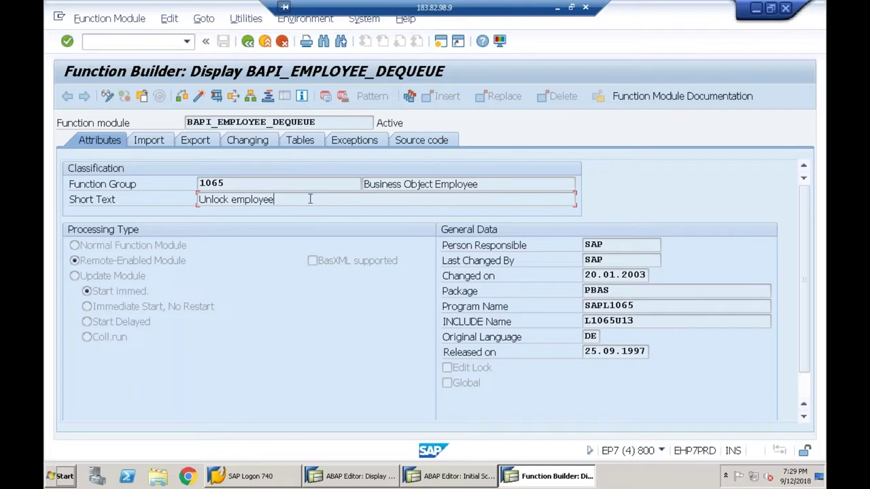
Step: View the import parameters of BAPI_EMPLOYEE_DEQUEUE and the short text of the NUMBER parameter
left_click(151, 142)
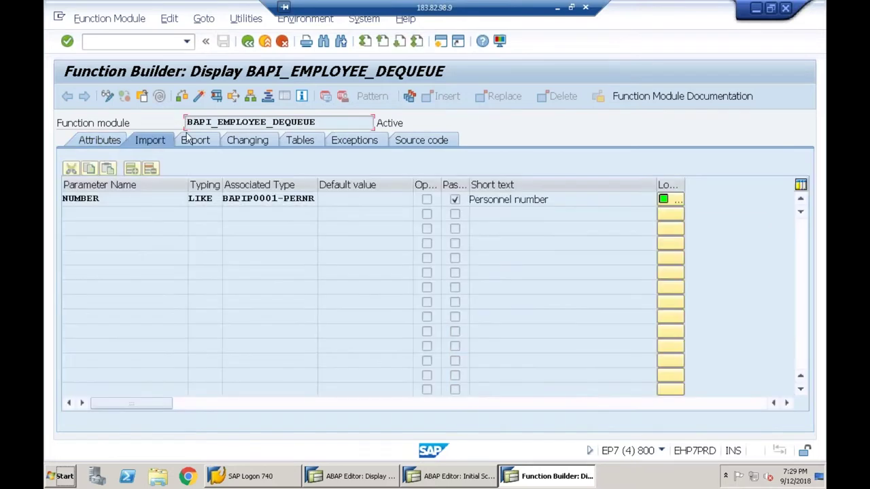
left_click(235, 122)
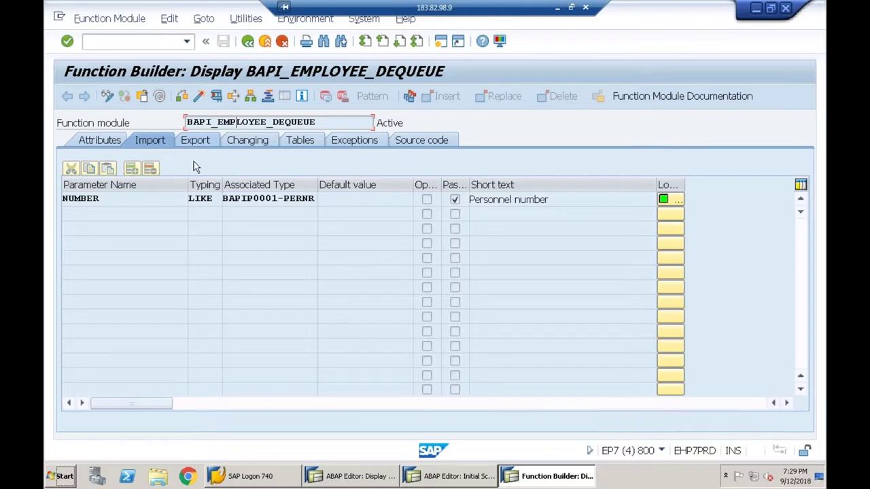
left_click_drag(549, 199, 463, 205)
left_click(463, 204)
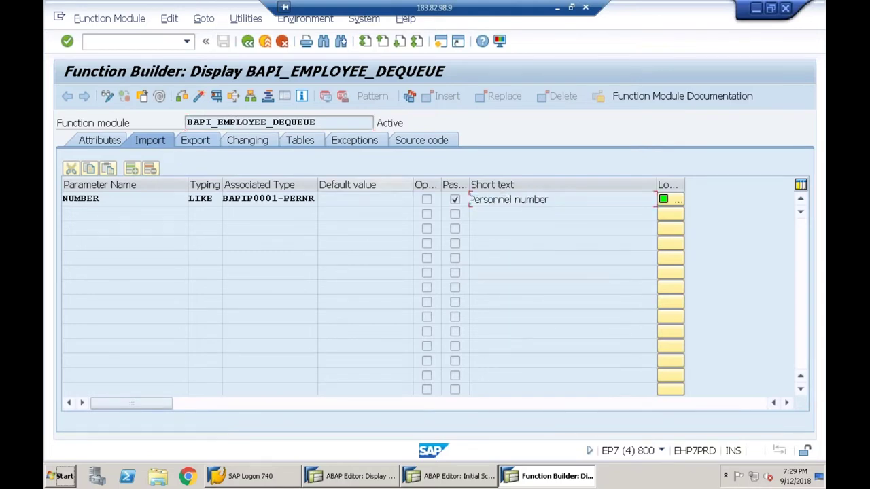
Step: Display function module BAPI_EMPLOYEE_ENQUEUE again and view the short text of its NUMBER import parameter
left_click(248, 43)
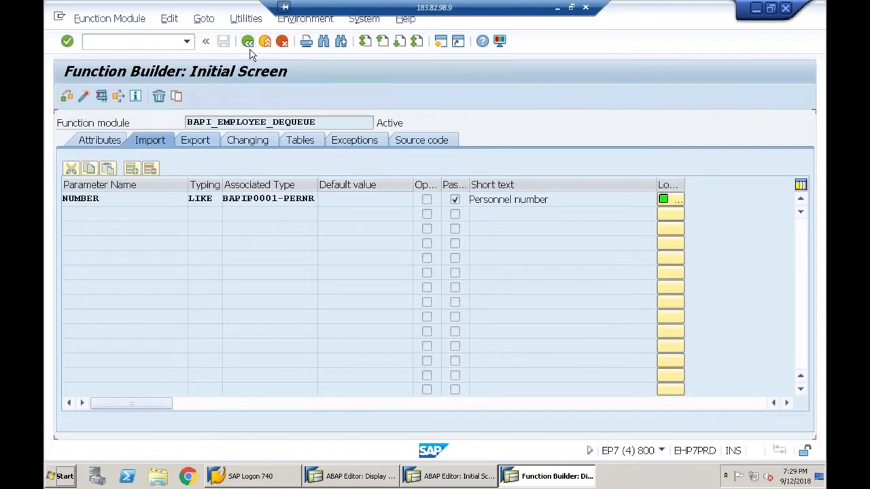
left_click(298, 152)
key("BackSpace")
key("BackSpace")
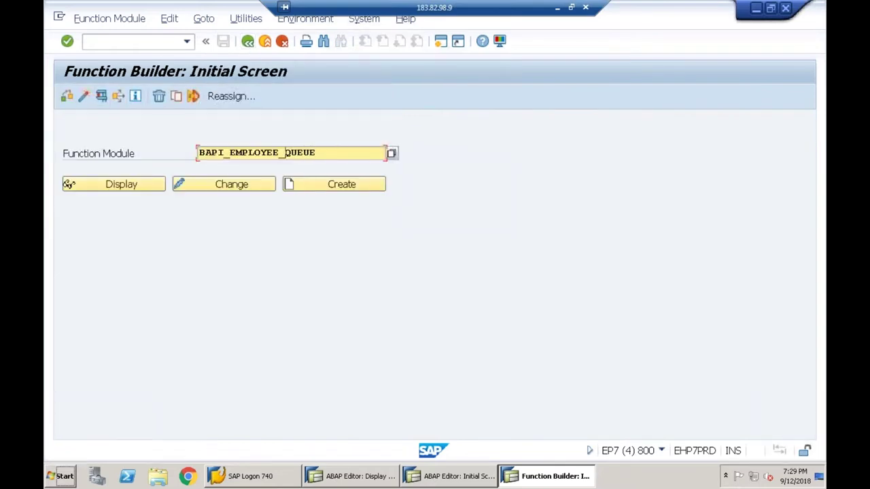
type("EN")
key("ctrl+a")
key("F7")
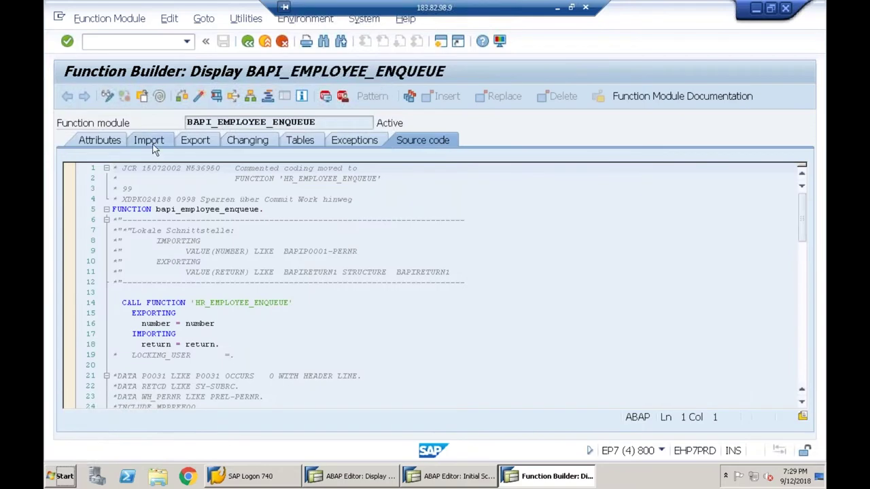
left_click(154, 144)
double_click(533, 199)
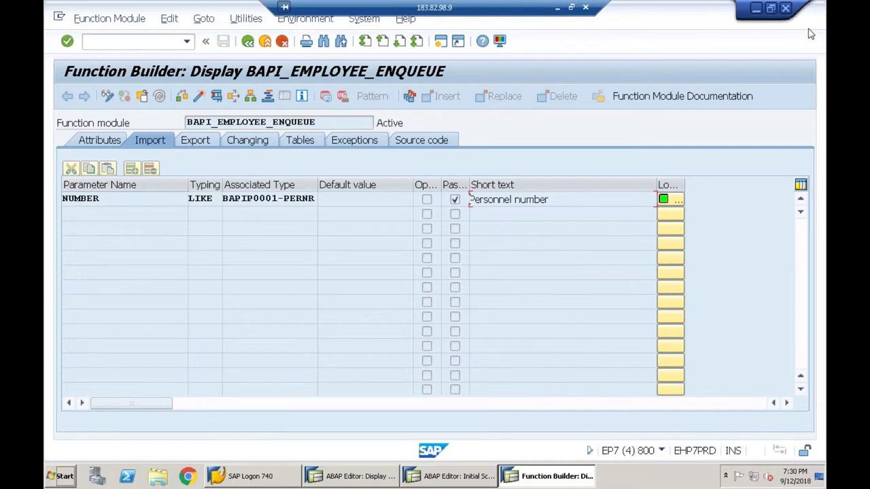
Step: Switch to the Complete Dictionary objects Word document and review the Lock Objects notes, from lock modes through the sample program to the GUI status notes
left_click(559, 7)
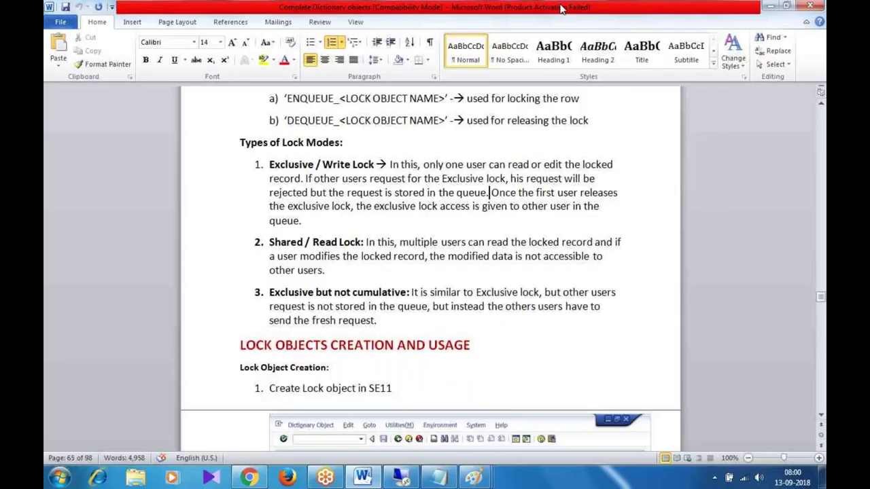
scroll(819, 106, "up", 4)
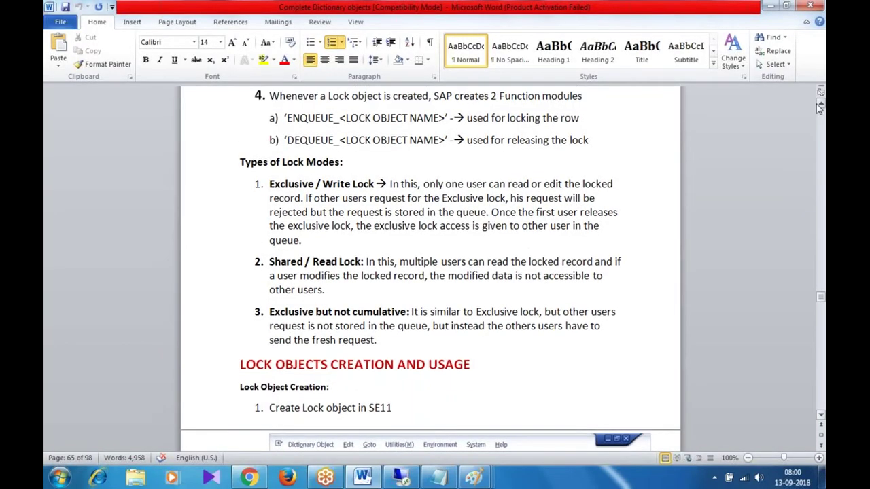
scroll(818, 106, "up", 3)
key("Down")
key("Down")
key("Down")
key("Down")
key("Down")
key("Down")
key("Down")
key("Down")
key("Down")
key("Down")
key("Down")
key("Down")
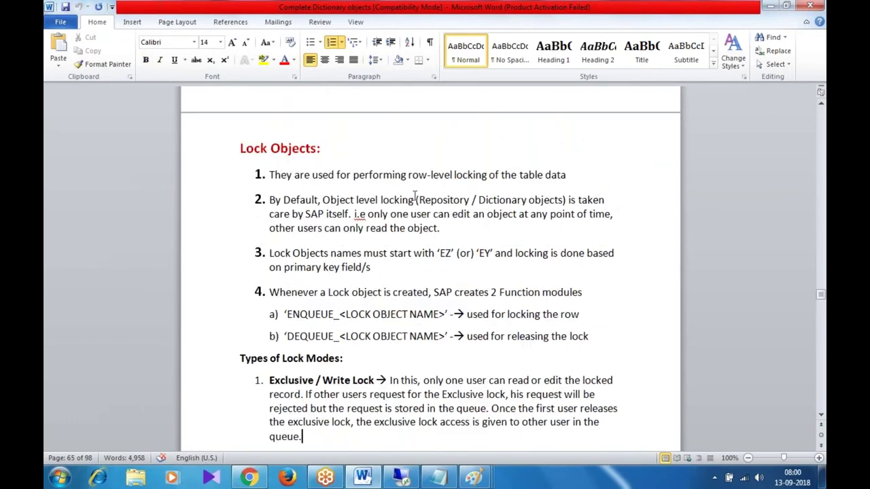
key("Down")
key("Down")
key("Down")
key("Down")
key("Down")
key("Down")
key("Down")
key("Down")
key("Down")
key("Down")
key("Down")
key("Down")
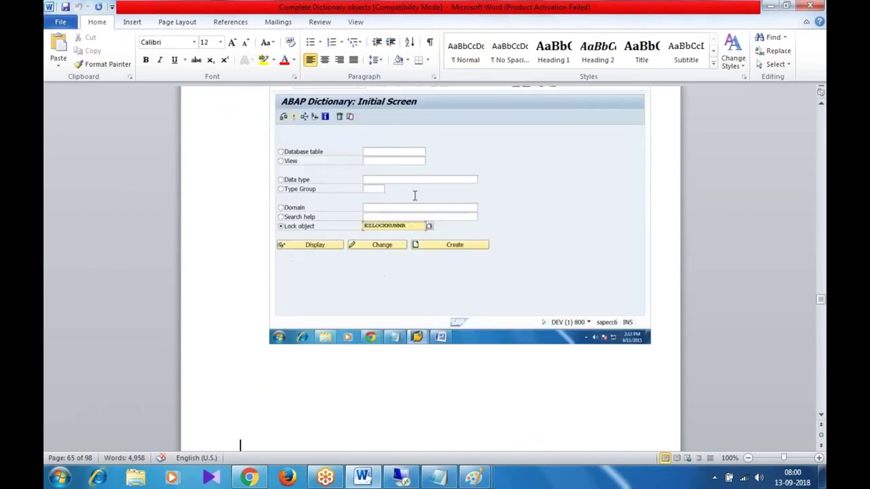
key("Down")
key("Down")
key("Down")
key("Down")
key("Down")
key("Down")
key("Down")
key("Down")
key("Down")
key("Down")
key("Down")
key("Down")
key("Down")
key("Down")
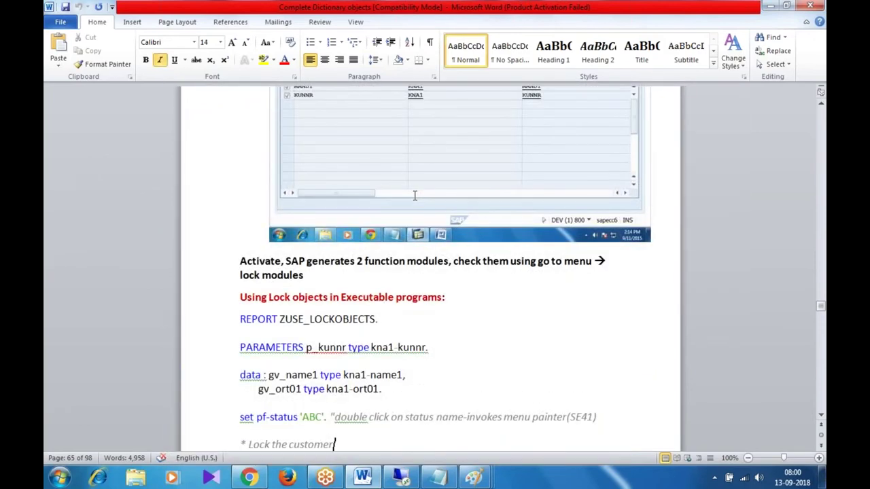
key("Down")
key("Down")
key("Down")
key("Down")
key("Down")
key("Down")
key("Down")
key("Down")
key("Down")
key("Down")
key("Down")
key("Down")
key("Down")
key("Down")
key("Down")
key("Down")
key("Down")
key("Down")
key("Down")
key("Down")
key("Down")
key("Down")
key("Down")
key("Down")
key("Down")
key("Down")
key("Down")
key("Down")
key("Down")
key("Down")
key("Down")
key("Down")
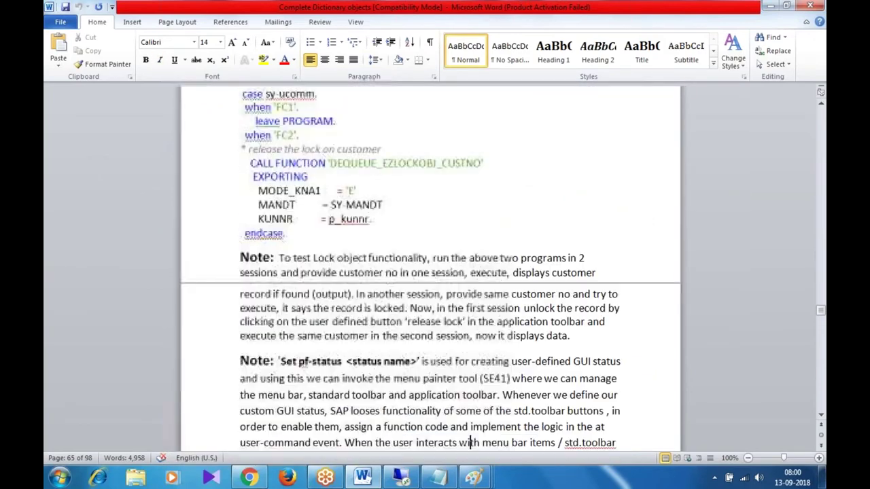
key("Down")
key("Down")
key("Down")
key("Down")
key("Down")
key("Down")
key("Down")
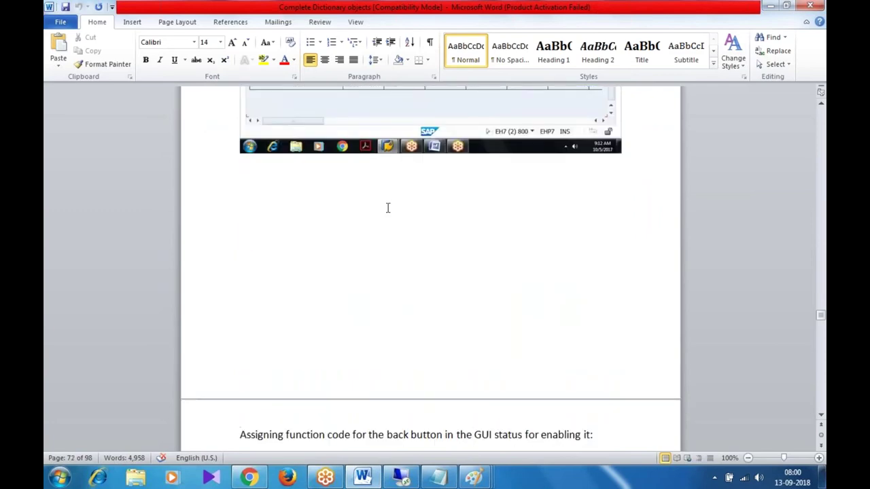
Step: Switch to the SAP remote session, leave the BAPI_EMPLOYEE_ENQUEUE and ZUSELOCKOBJECTS displays for their initial screens, and minimize the session
left_click(413, 482)
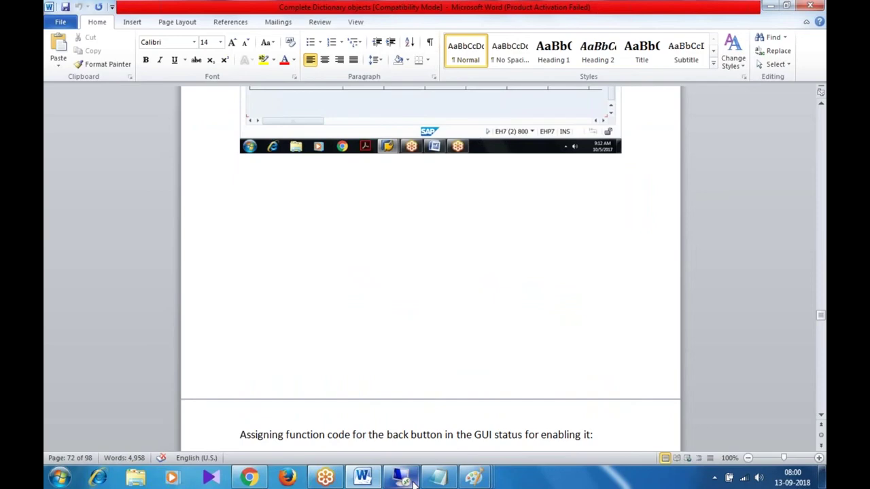
left_click(248, 42)
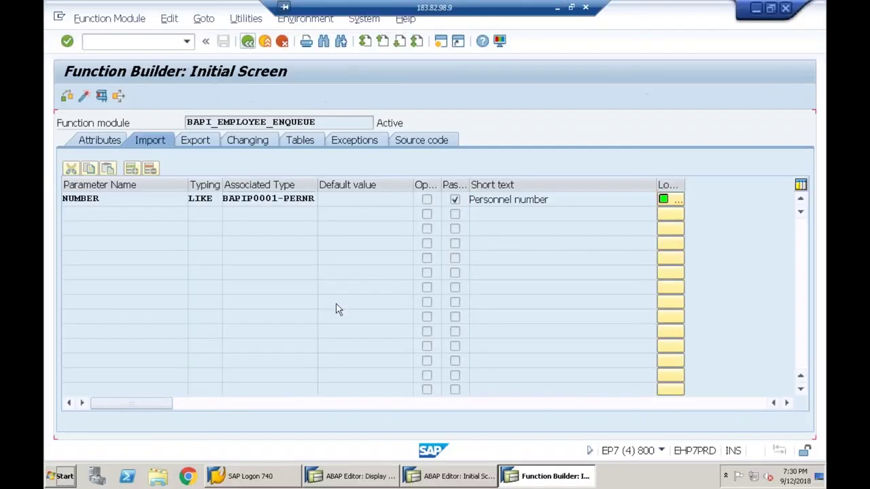
left_click(371, 477)
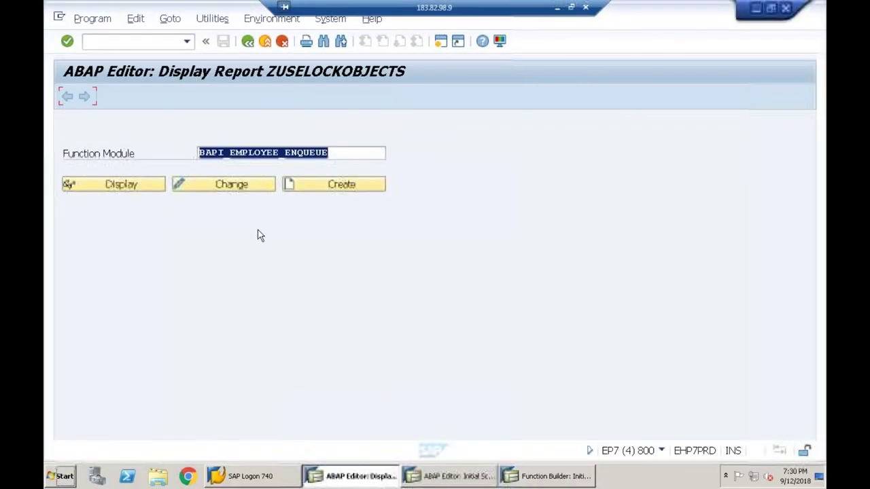
left_click(246, 43)
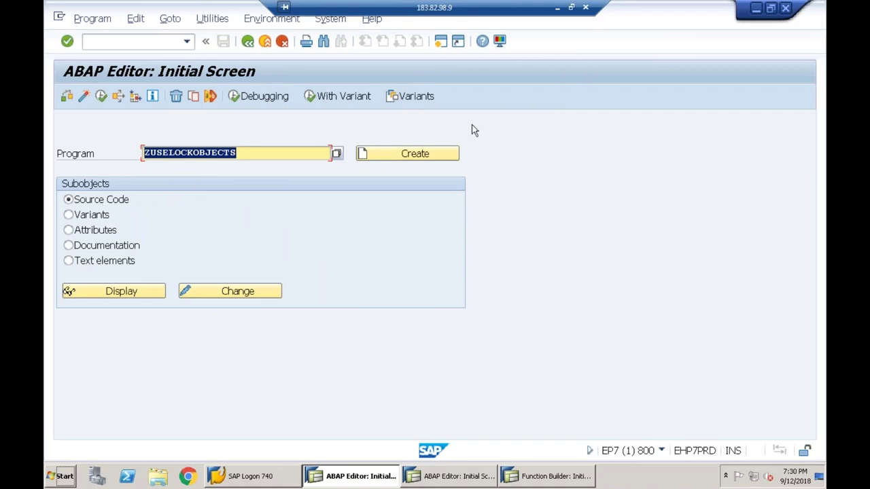
left_click(557, 9)
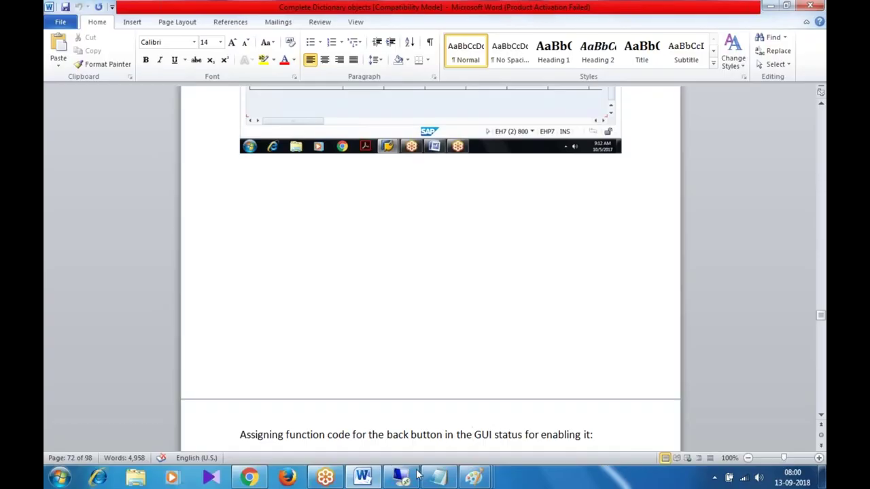
left_click(337, 479)
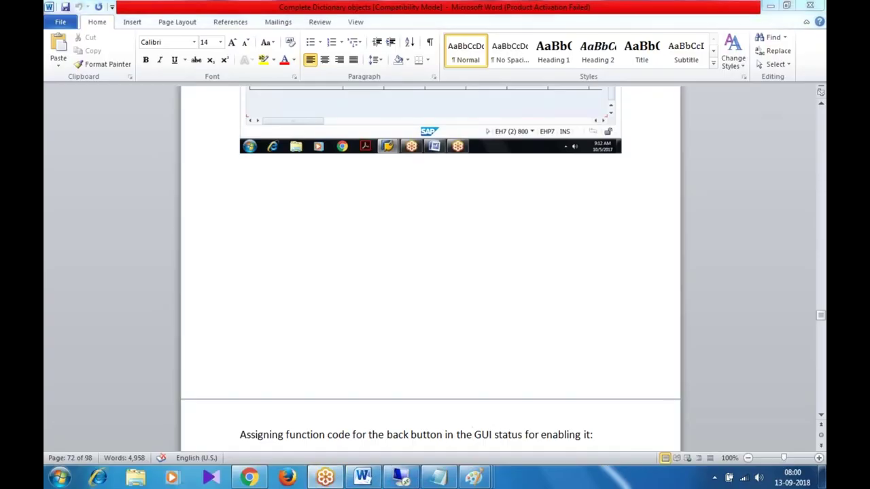